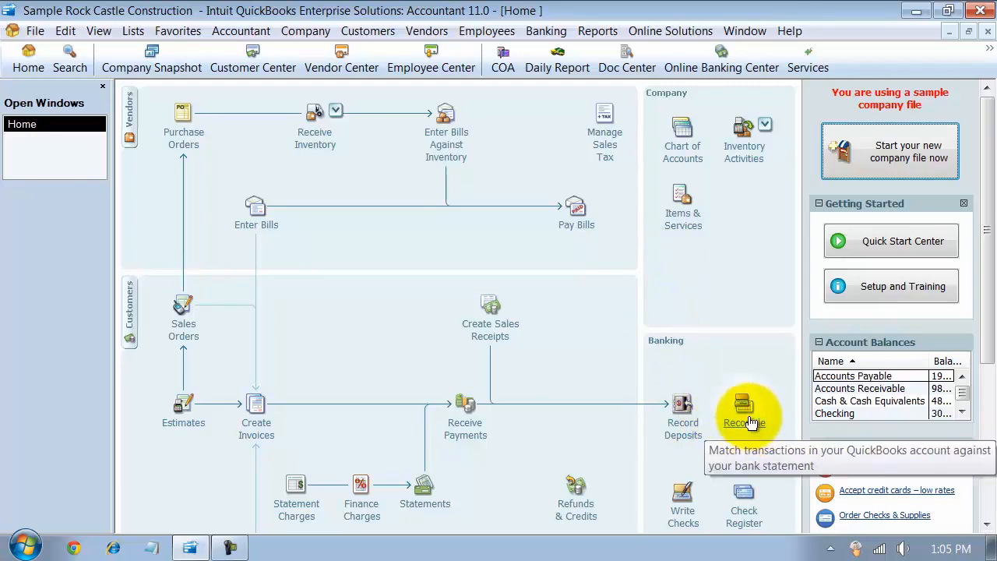
# Start a reconciliation of the Cash & Cash Equivalents:Checking account and set its ending balance to 100.00
pyautogui.click(751, 422)
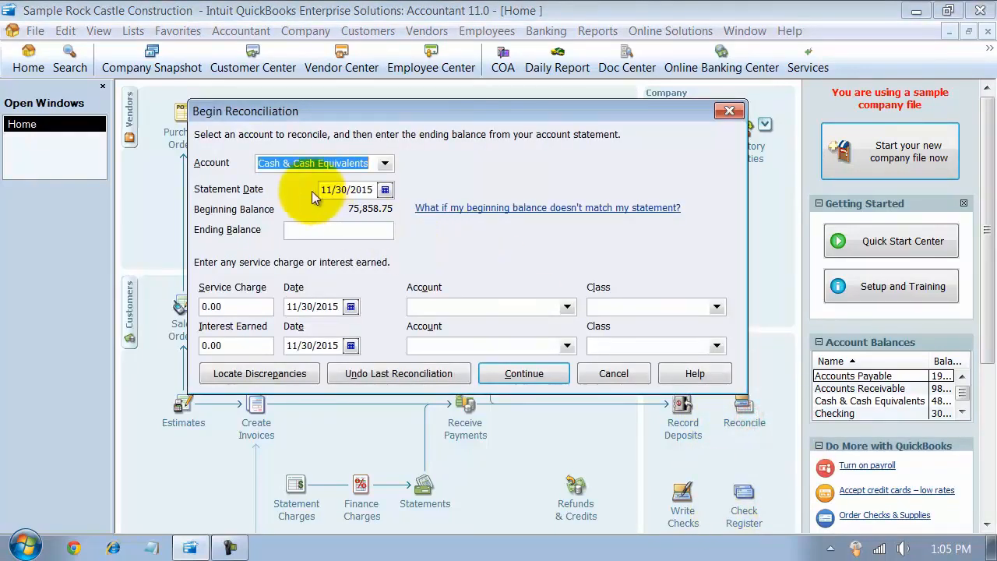
pyautogui.click(382, 163)
pyautogui.click(285, 194)
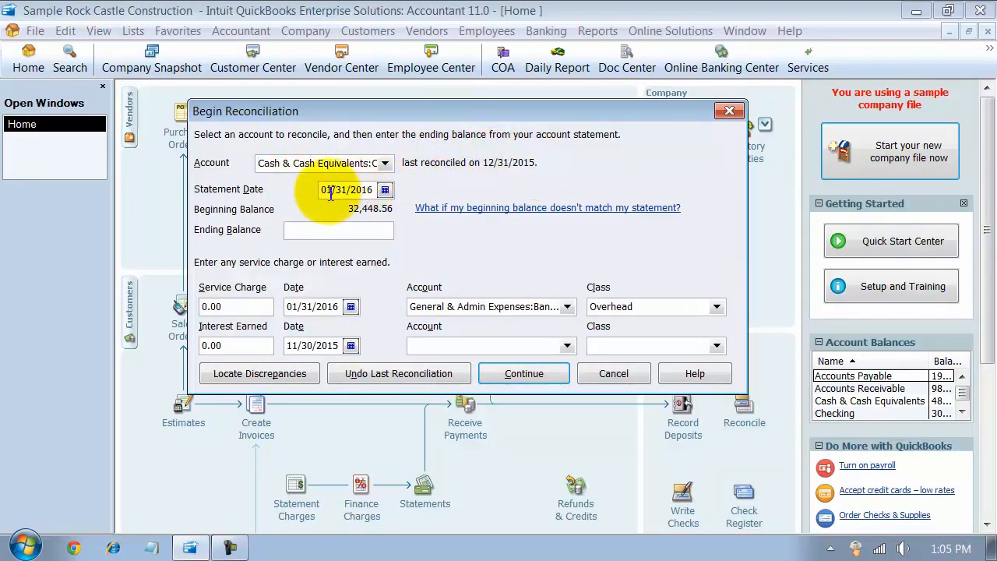
pyautogui.moveTo(331, 193); pyautogui.dragTo(378, 189)
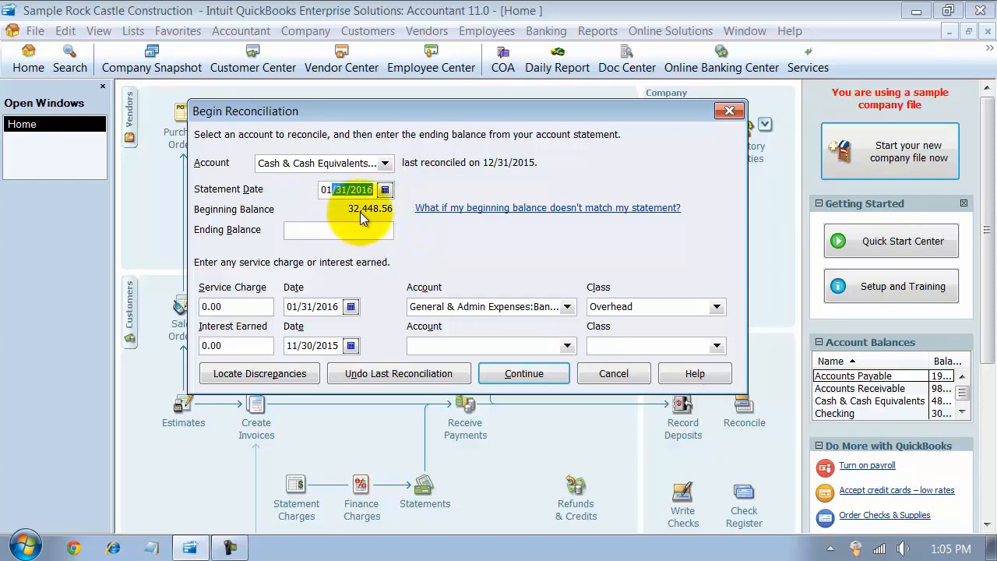
pyautogui.click(383, 227)
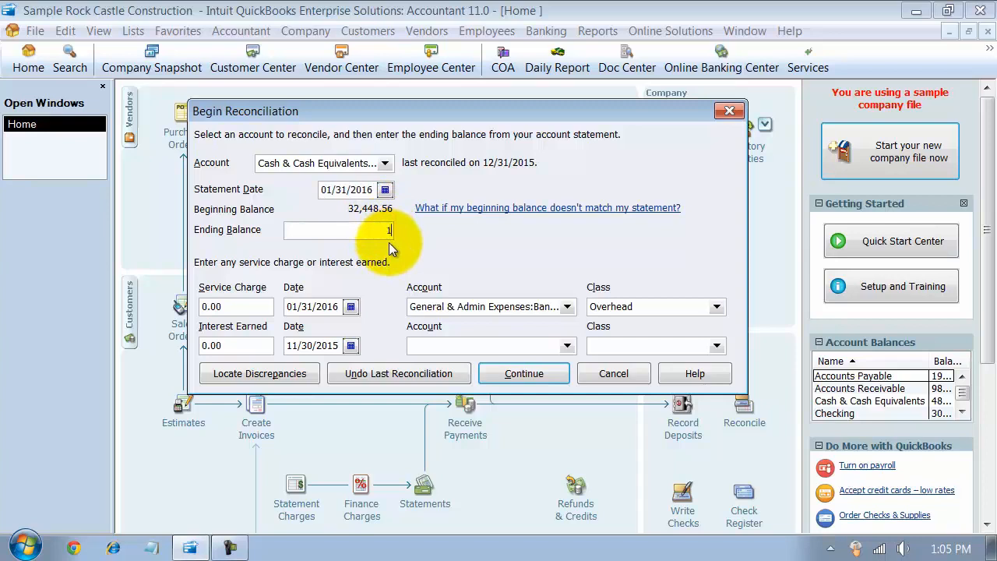
pyautogui.write('100')
pyautogui.press('Tab')
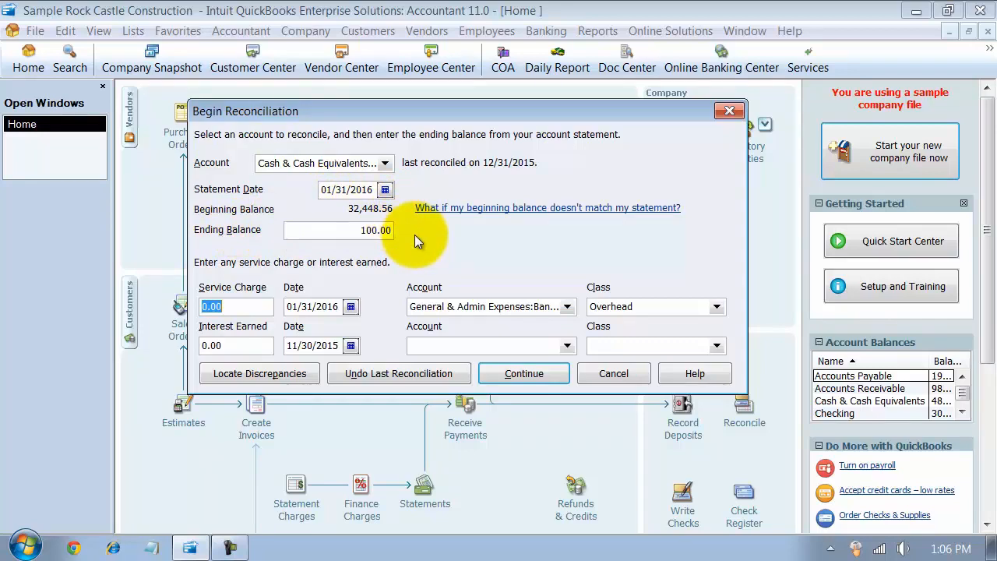
# Locate discrepancies for the Checking account and run its Previous Reconciliation Discrepancy Report
pyautogui.click(284, 376)
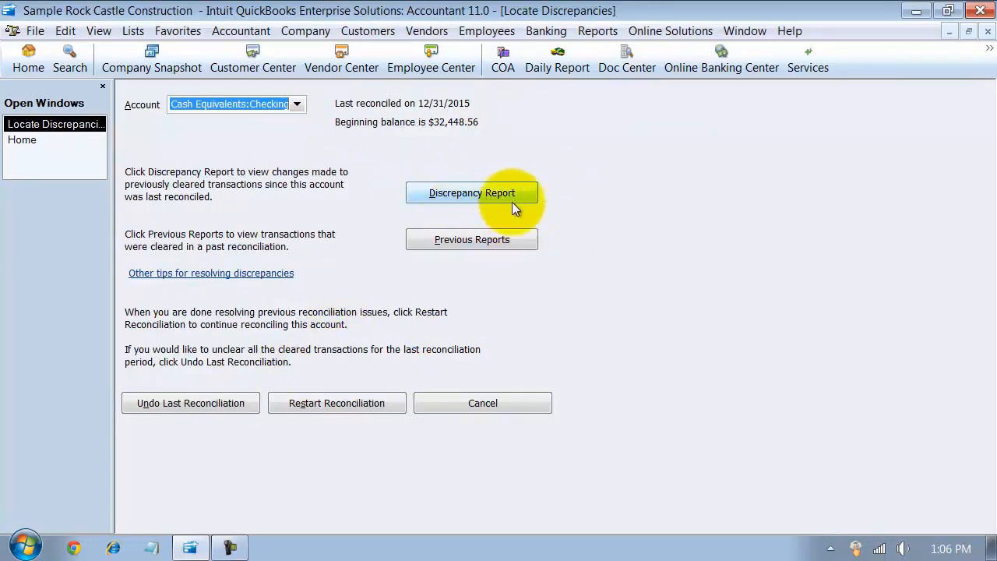
pyautogui.click(594, 31)
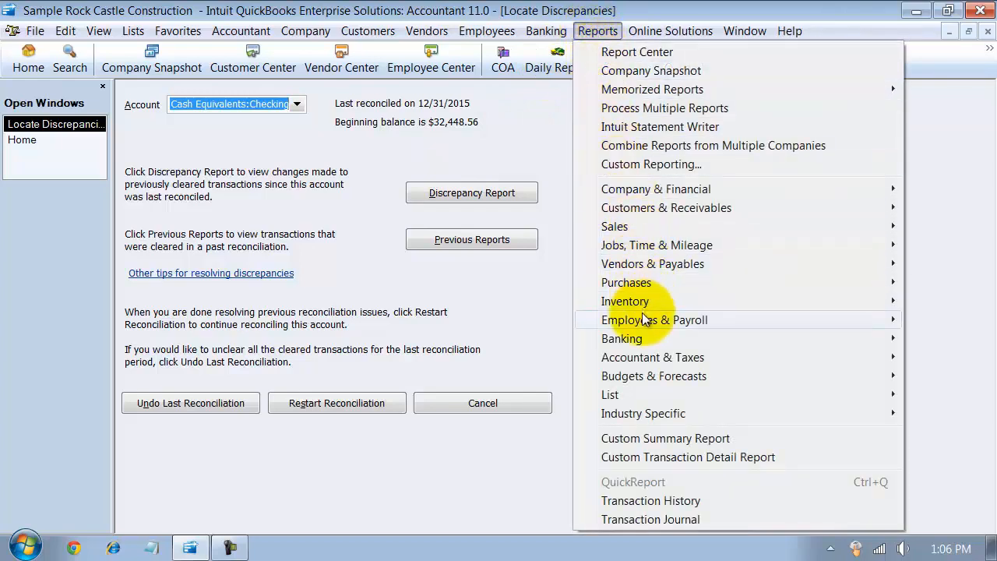
pyautogui.moveTo(646, 340)
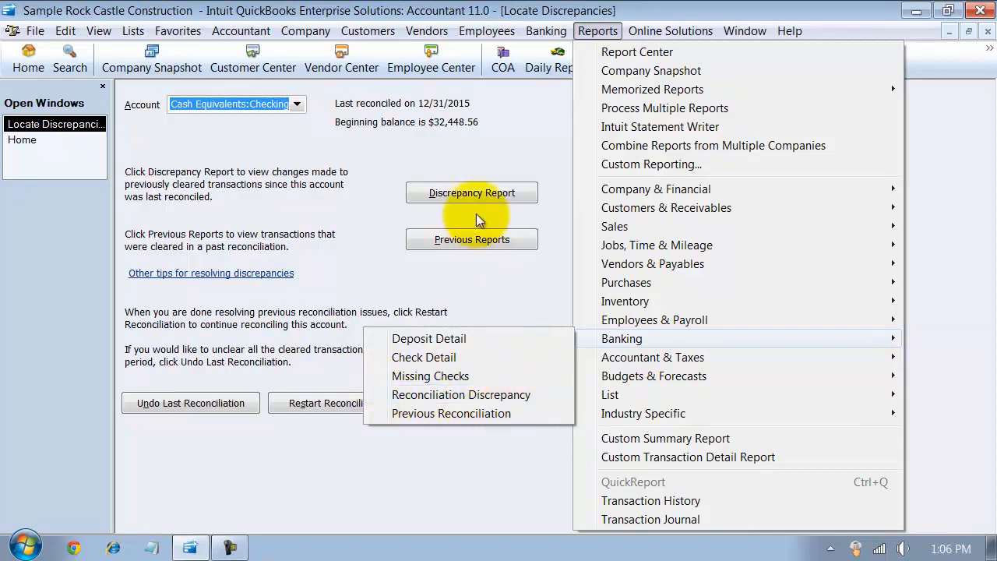
pyautogui.click(464, 192)
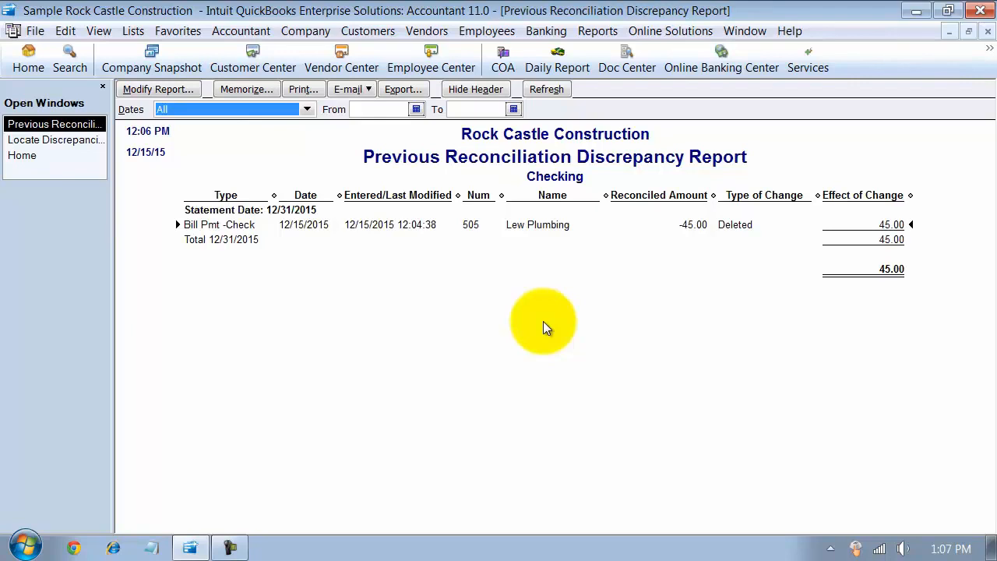
# Return to Locate Discrepancies and use the calculator to subtract 32403.56 from 32448.56
pyautogui.click(68, 142)
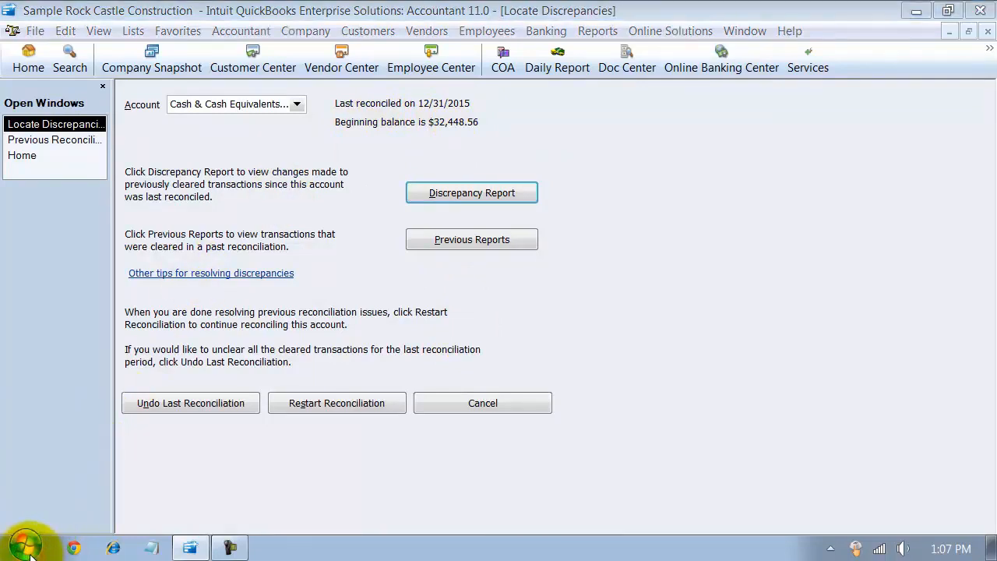
pyautogui.click(65, 30)
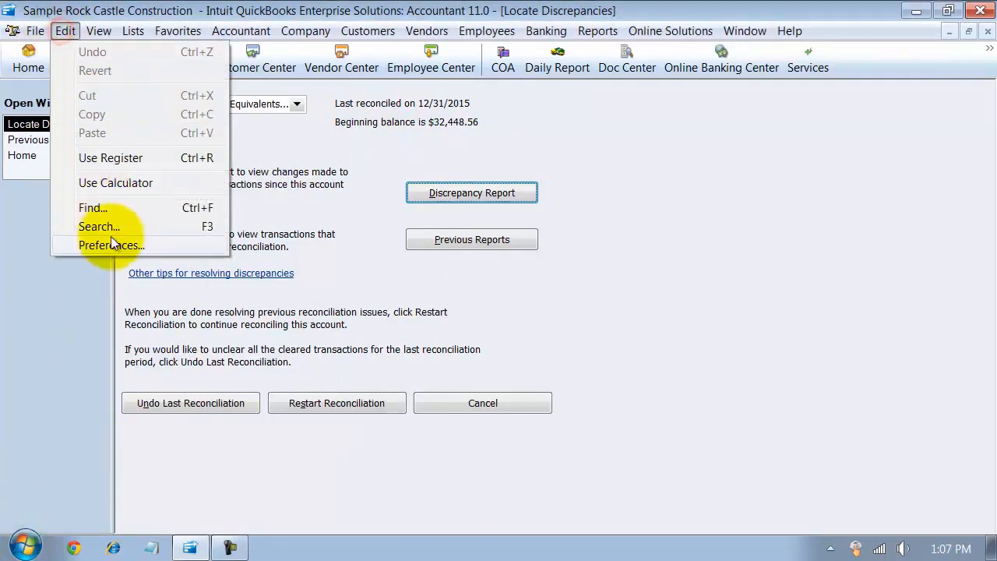
pyautogui.click(106, 184)
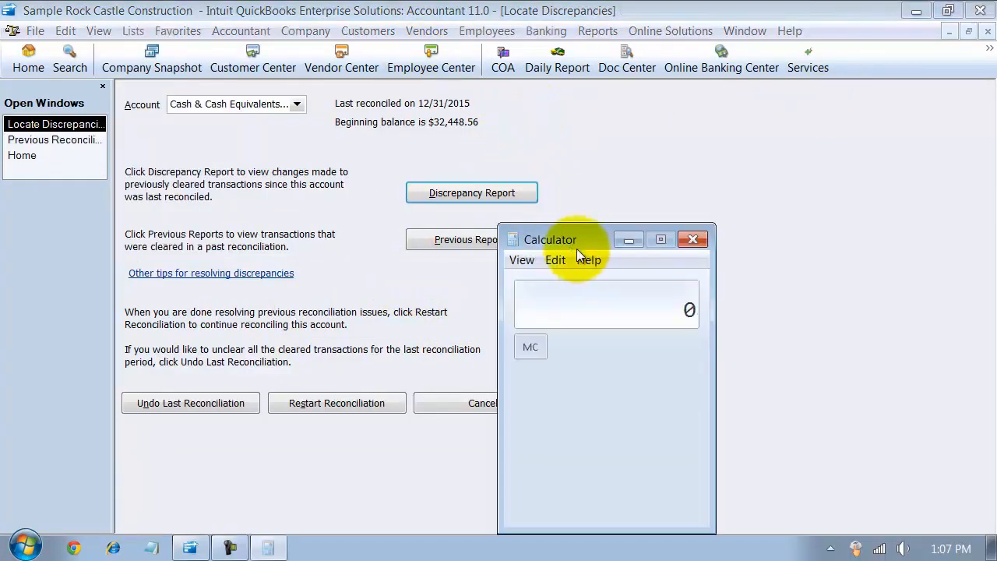
pyautogui.moveTo(579, 242)
pyautogui.mouseDown()
pyautogui.moveTo(251, 32)
pyautogui.moveTo(202, 94)
pyautogui.mouseUp()
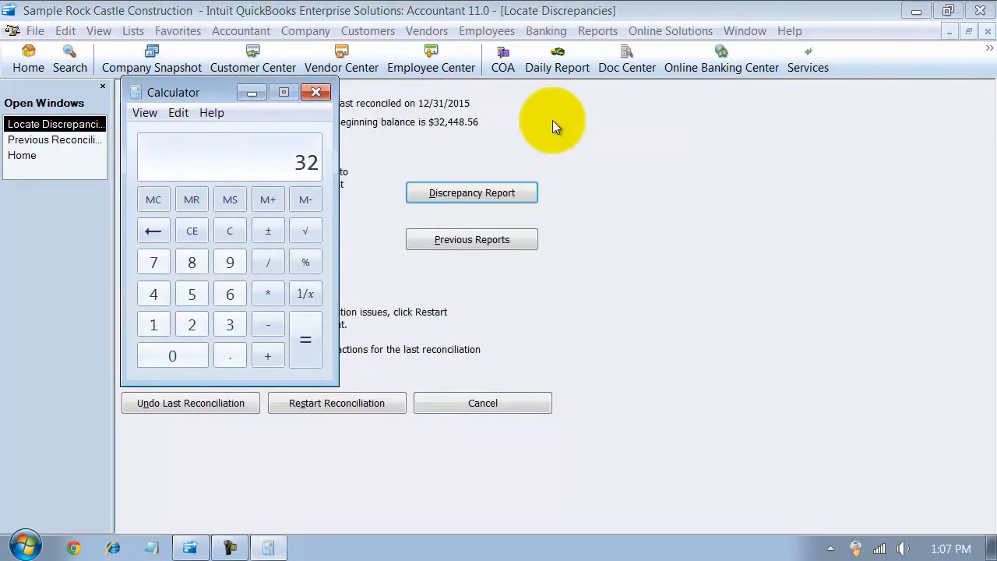
pyautogui.write('32448.56 - ')
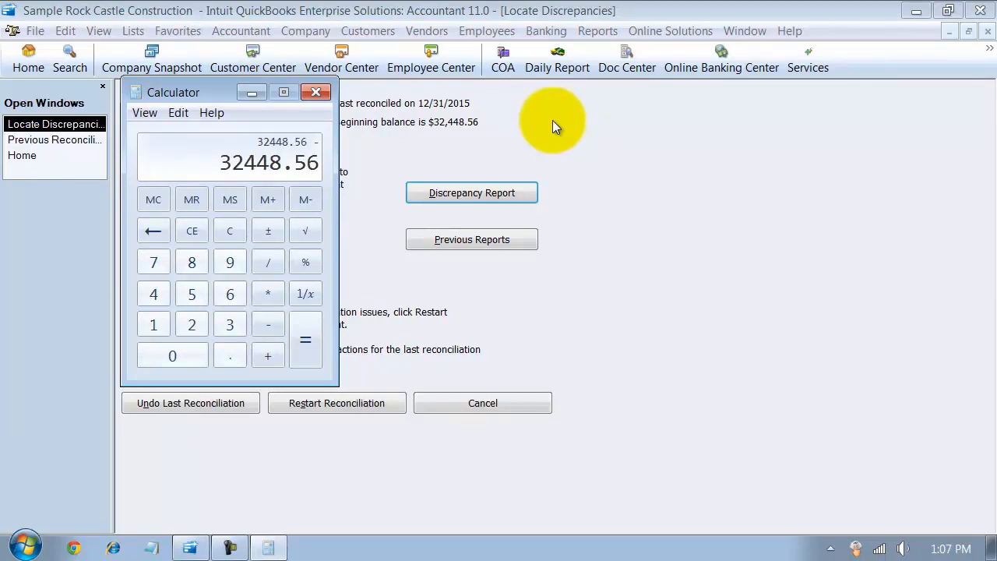
pyautogui.write('32403.56')
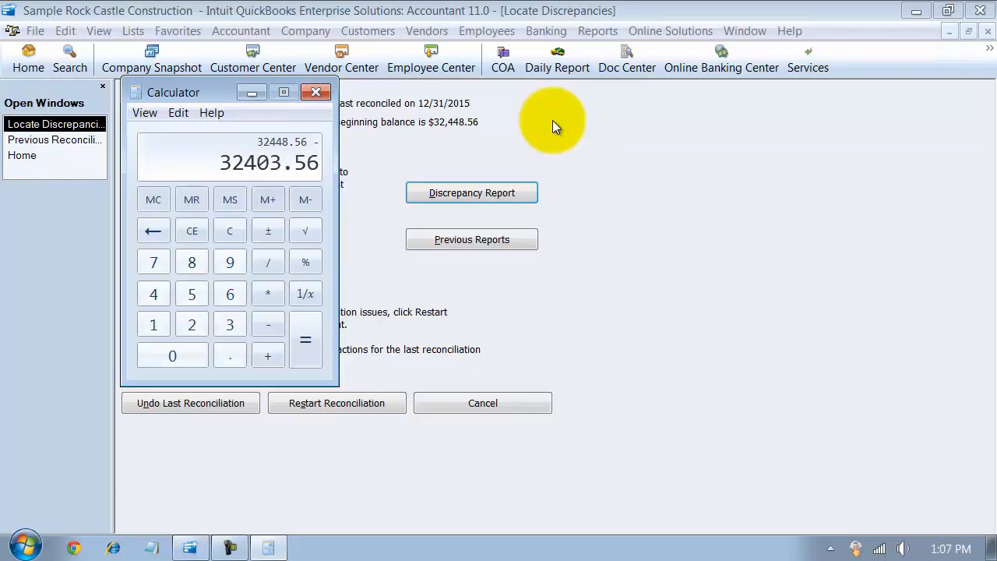
pyautogui.press('Return')
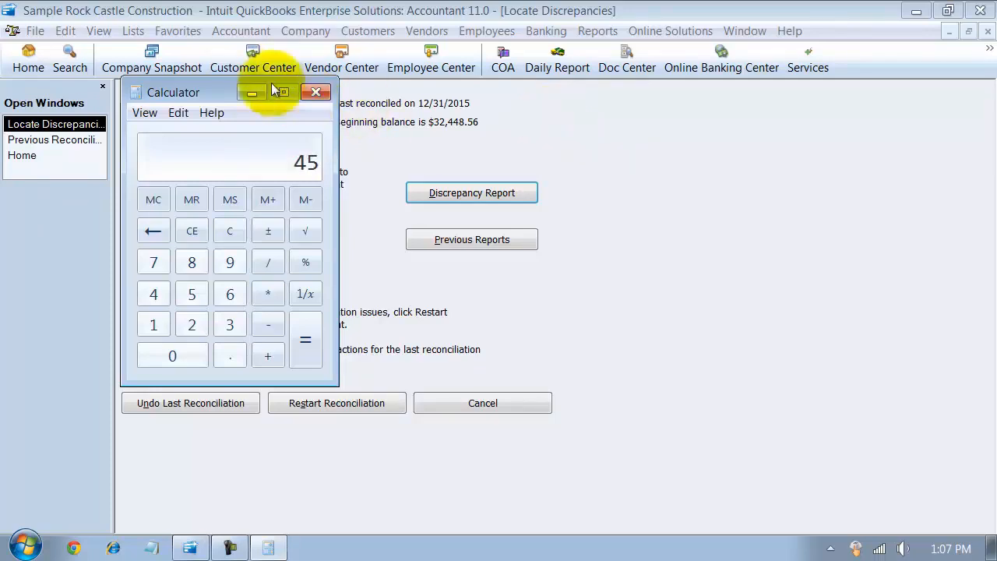
pyautogui.click(512, 343)
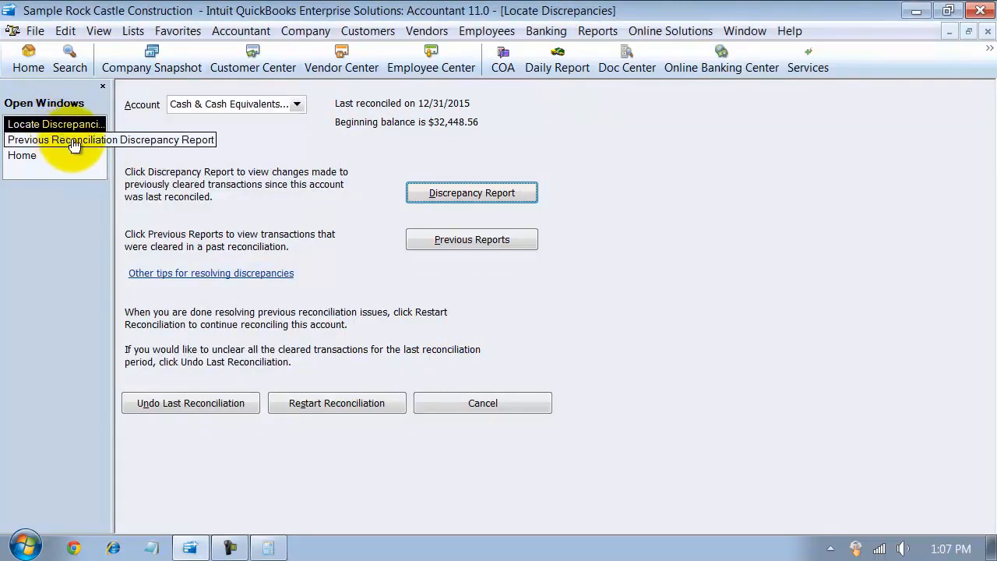
# Run the discrepancy report again and try to open the details of the Lew Plumbing bill payment check
pyautogui.click(441, 193)
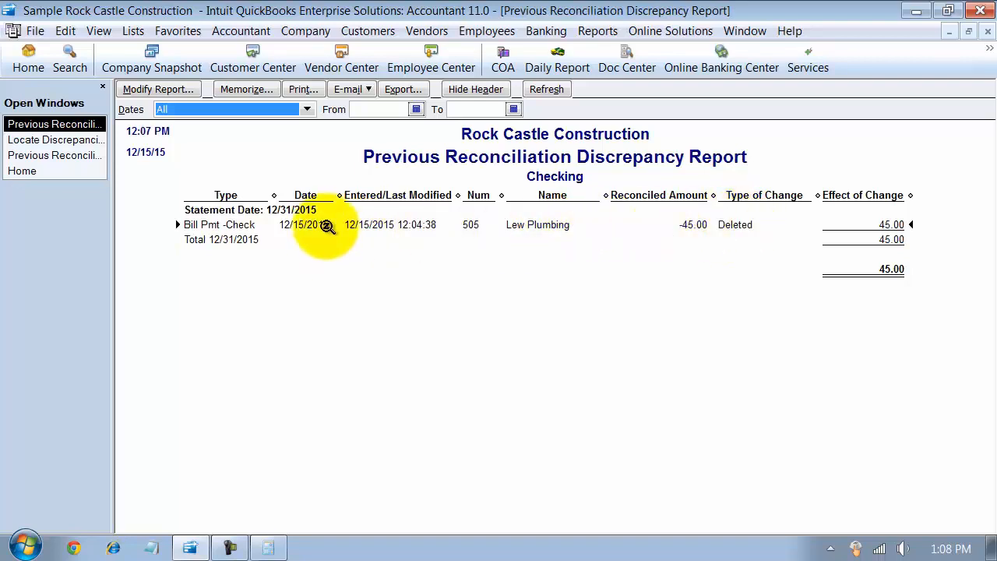
pyautogui.doubleClick(327, 224)
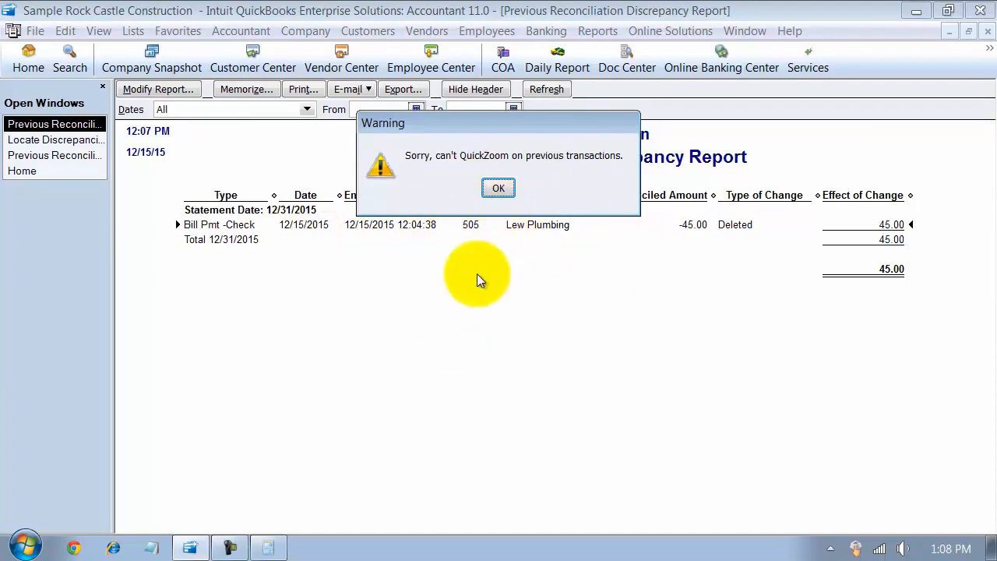
pyautogui.click(498, 188)
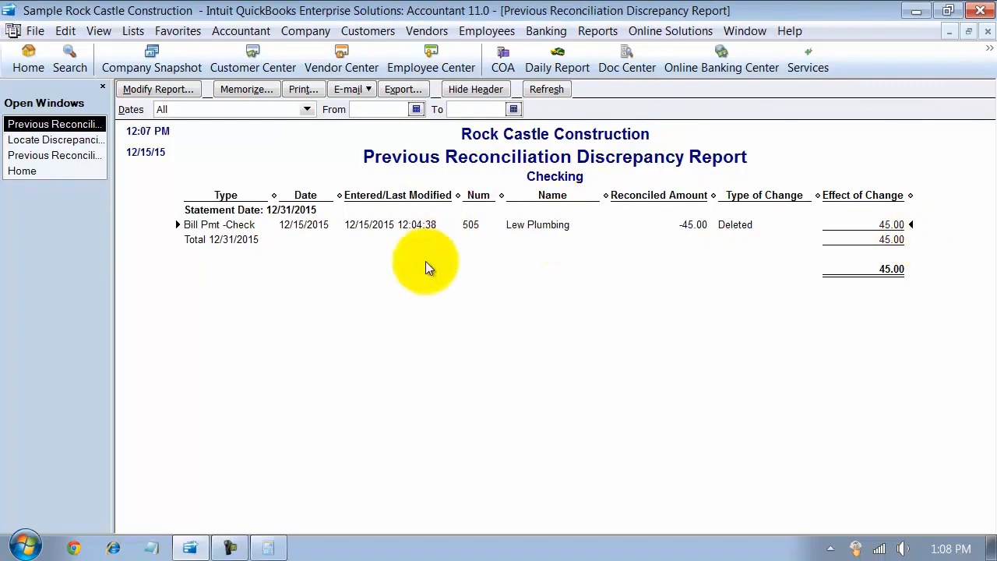
# Add the Last modified by column to the Previous Reconciliation Discrepancy Report
pyautogui.click(166, 93)
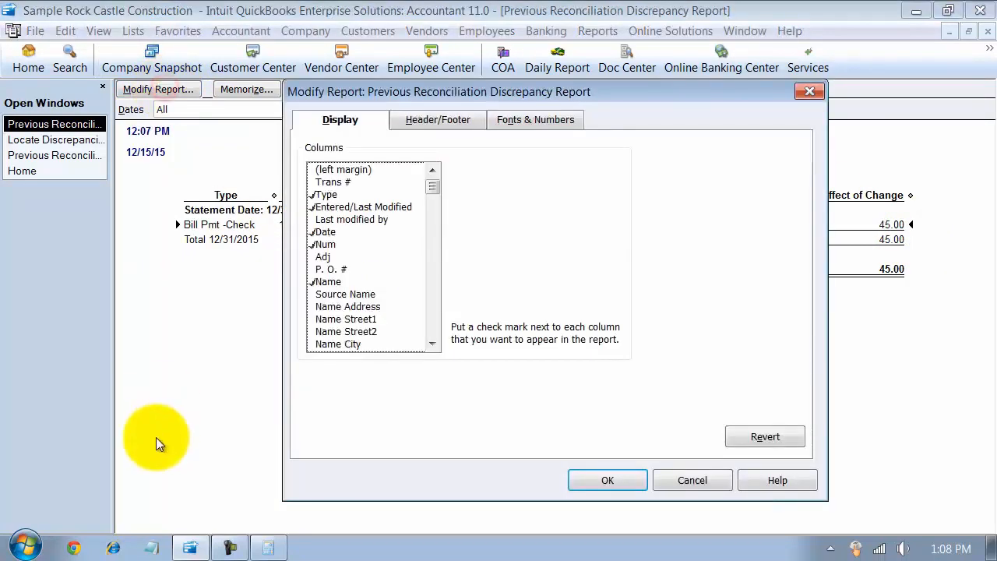
pyautogui.click(357, 222)
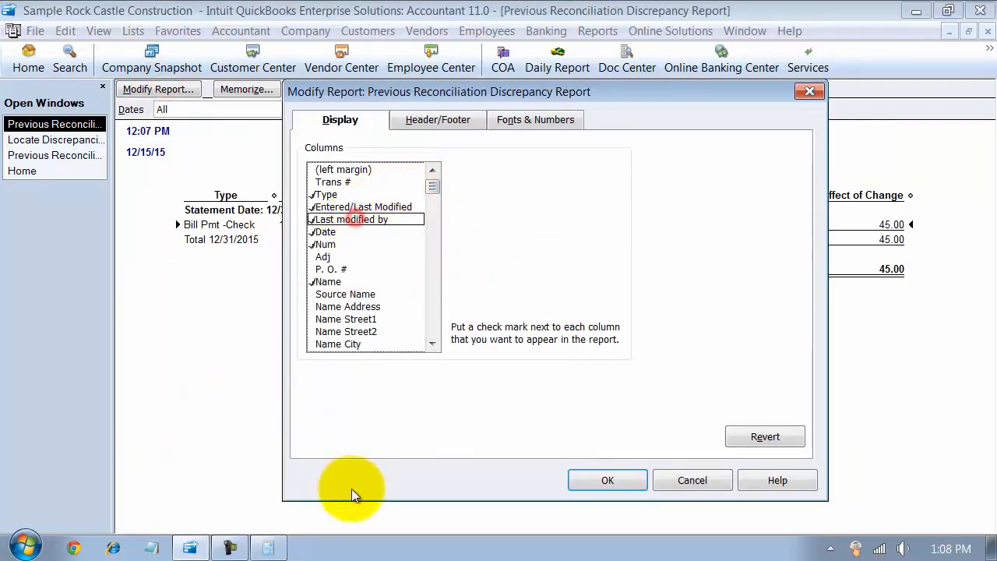
pyautogui.click(608, 480)
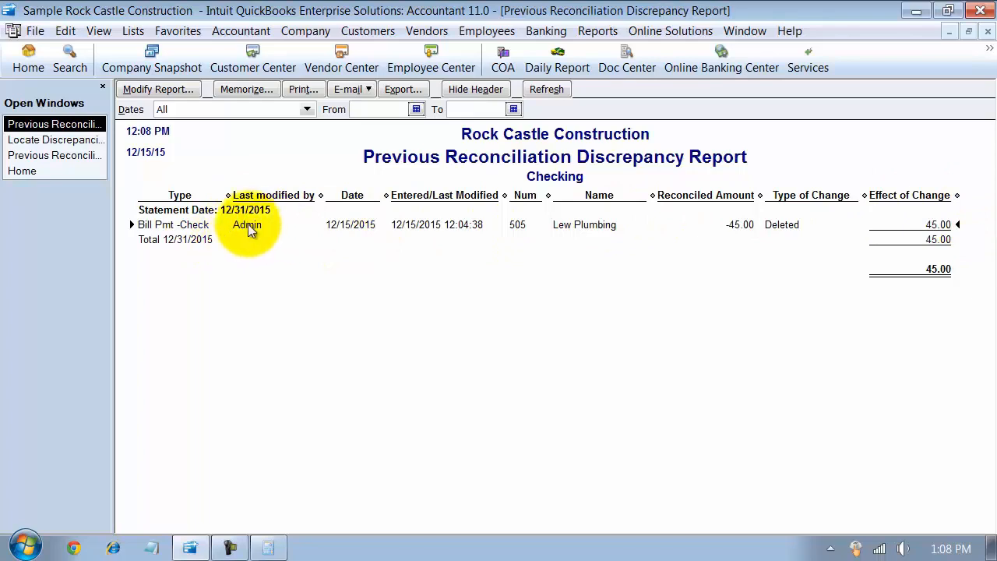
# Add the Split and Account columns to the Previous Reconciliation Discrepancy Report
pyautogui.click(156, 89)
pyautogui.click(409, 121)
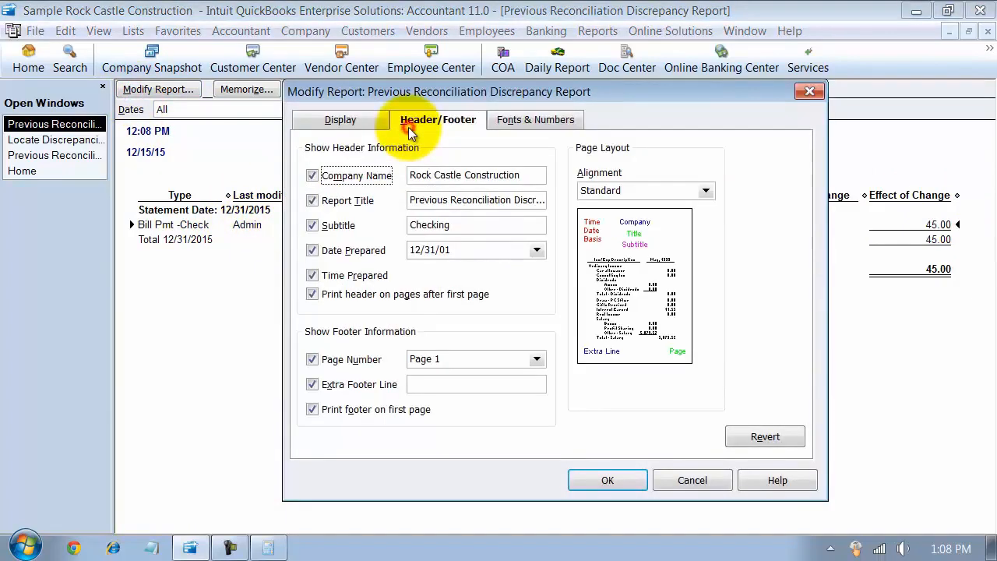
pyautogui.click(381, 124)
pyautogui.scroll(-3, 405, 307)
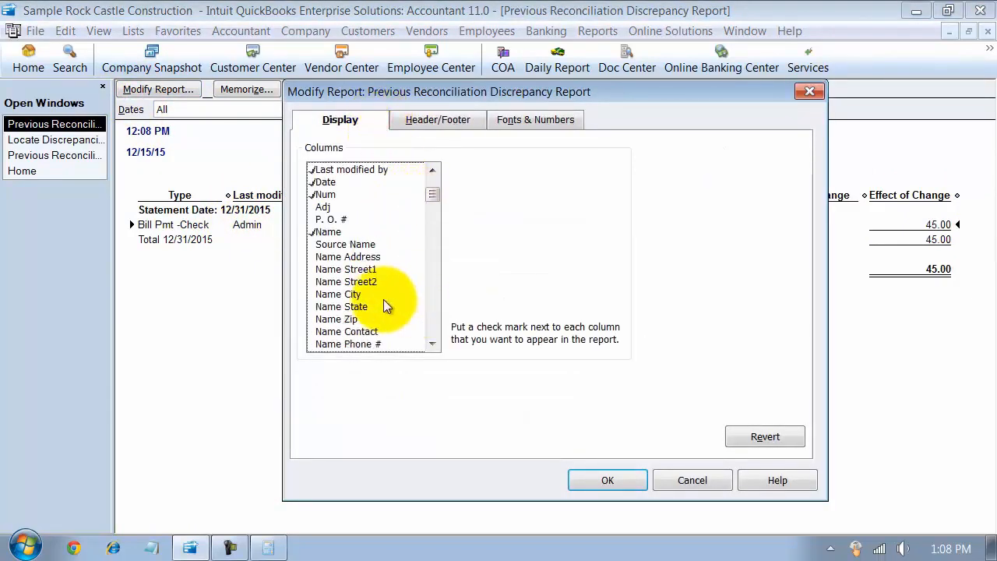
pyautogui.scroll(-7, 388, 305)
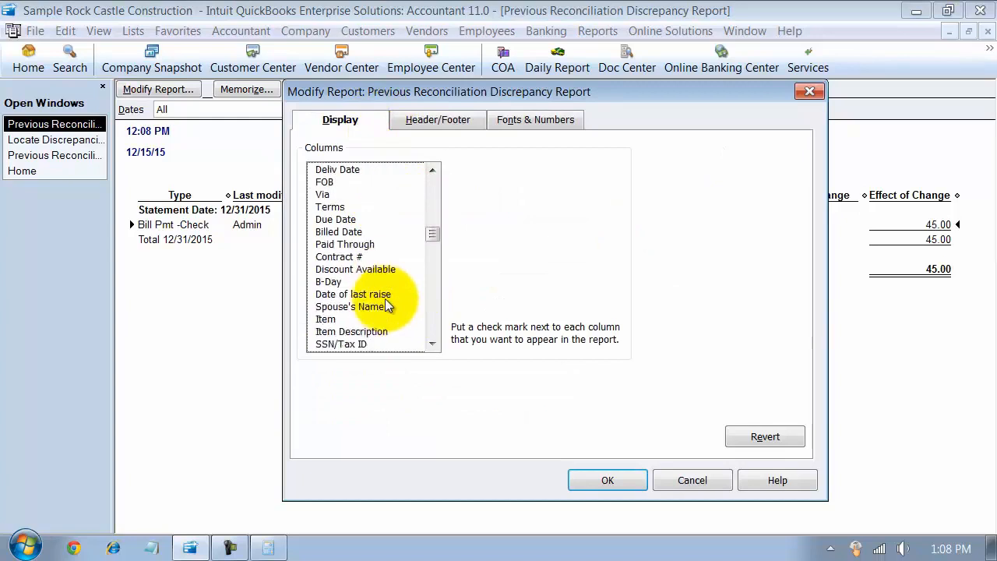
pyautogui.scroll(10, 394, 294)
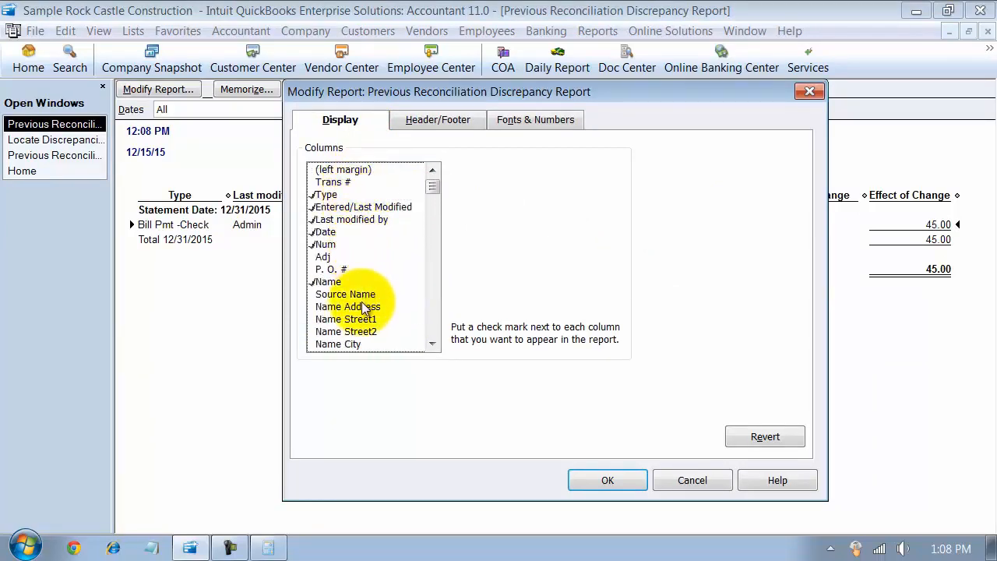
pyautogui.scroll(-4, 363, 304)
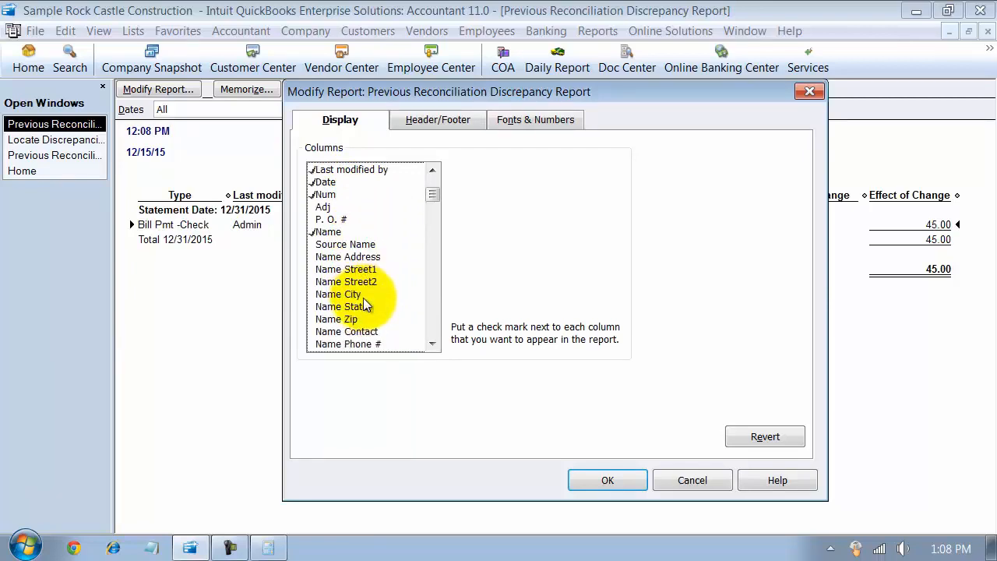
pyautogui.scroll(-5, 363, 306)
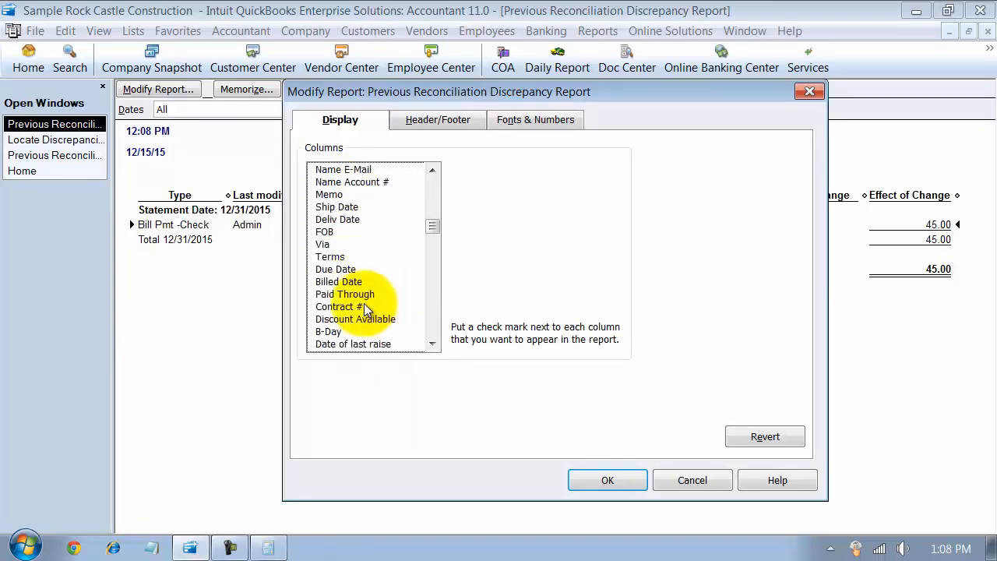
pyautogui.scroll(-4, 366, 310)
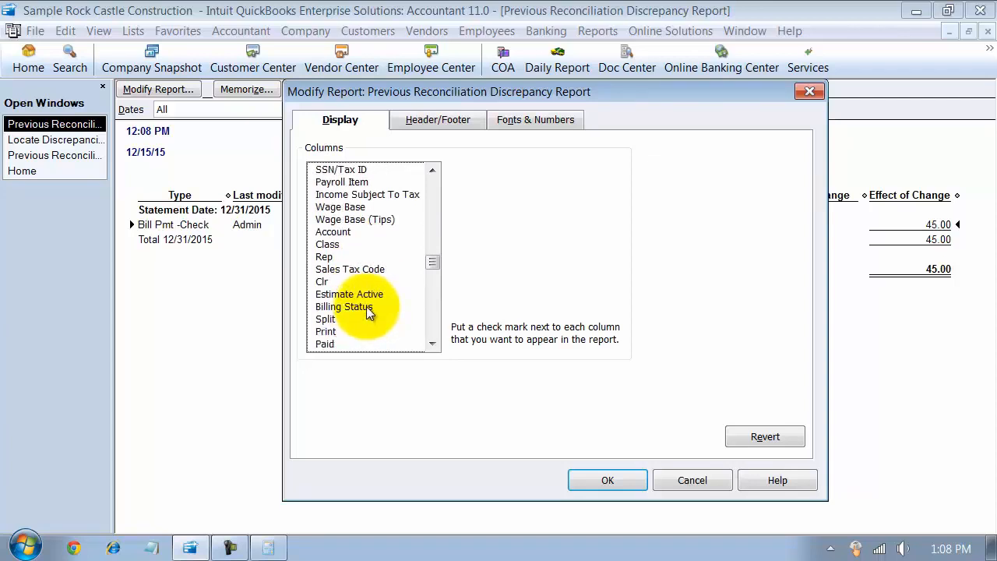
pyautogui.click(321, 320)
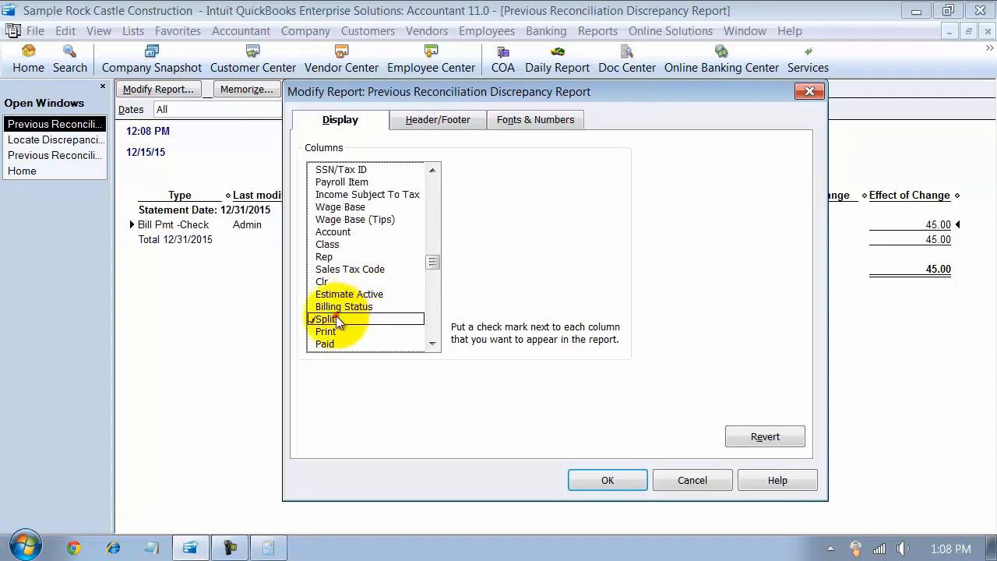
pyautogui.click(335, 233)
pyautogui.click(610, 480)
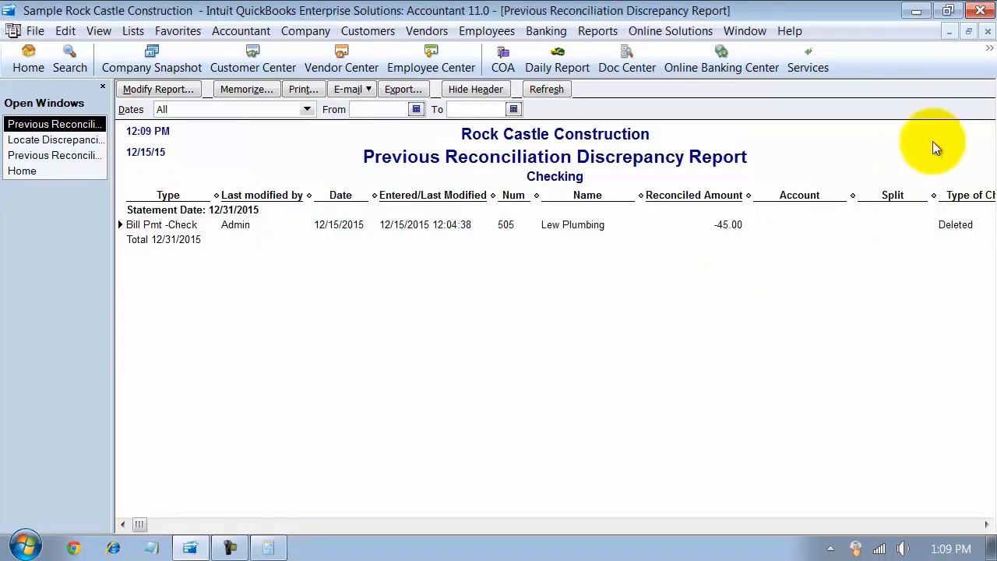
# Narrow the Reconciled Amount column and collapse the empty Account and Split columns out of the report
pyautogui.moveTo(745, 196); pyautogui.dragTo(690, 198)
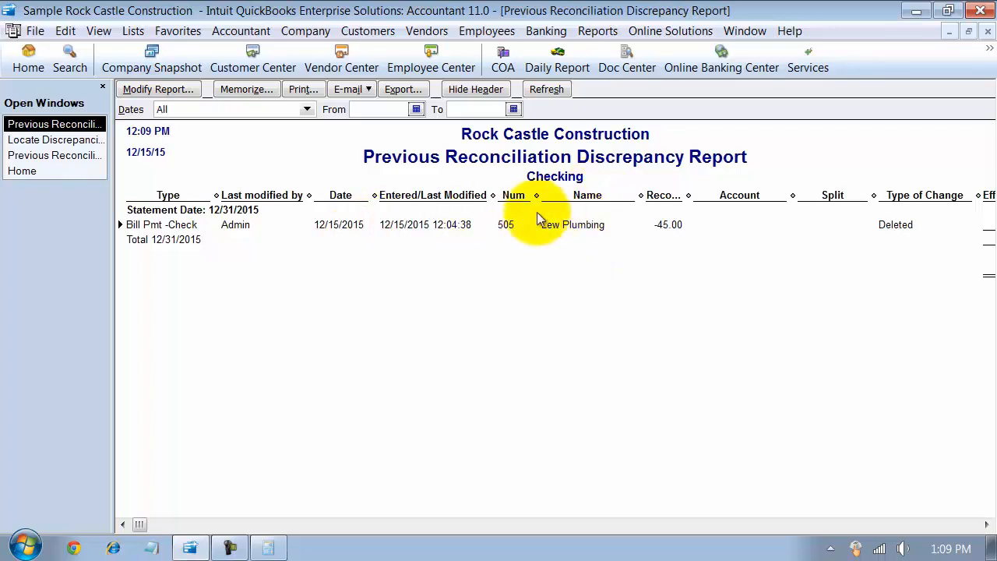
pyautogui.moveTo(873, 196); pyautogui.dragTo(714, 205)
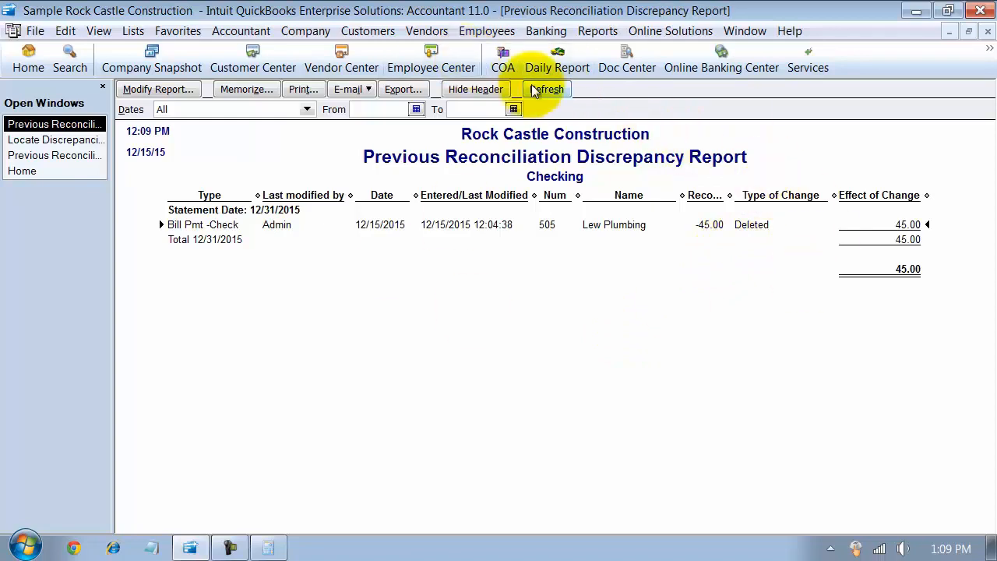
# Open the bill payment window and select the 45.00 Lew Plumbing bill, reference 20001, for payment
pyautogui.click(427, 31)
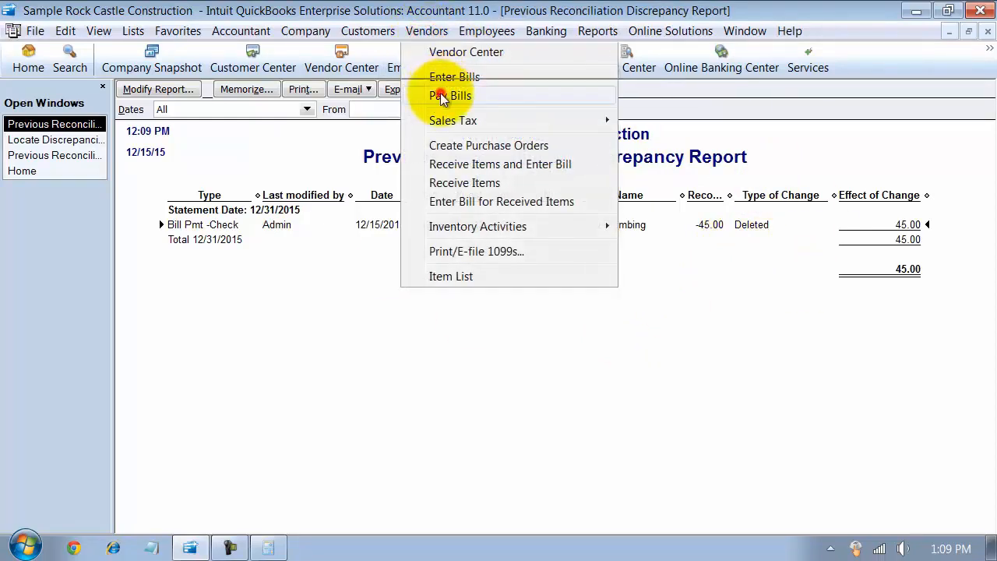
pyautogui.click(443, 95)
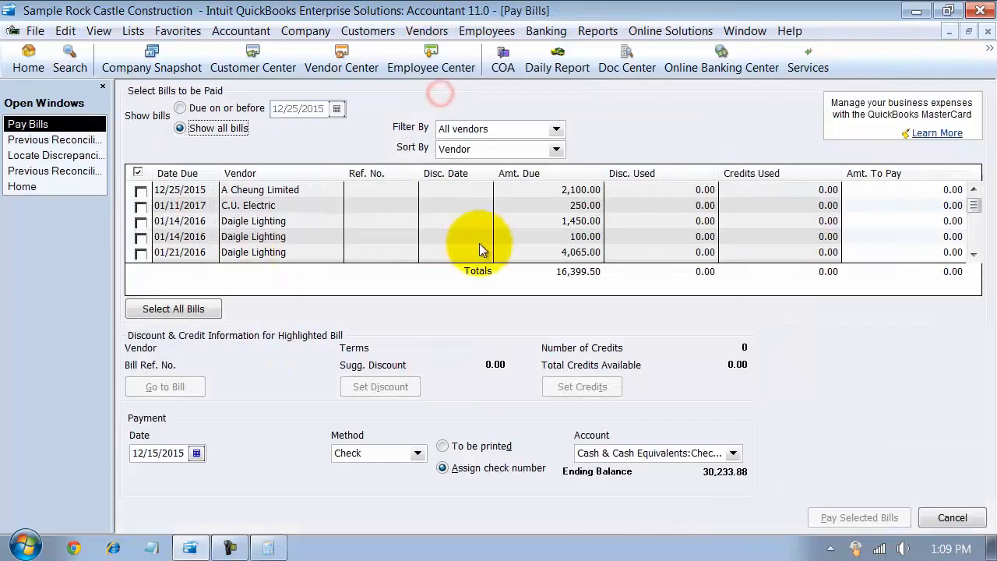
pyautogui.click(54, 140)
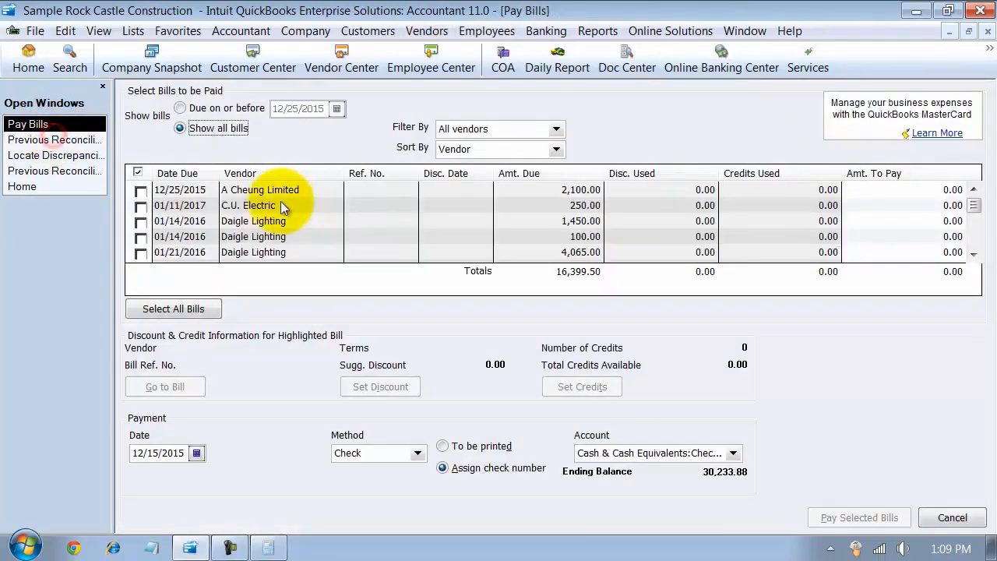
pyautogui.scroll(-4, 265, 214)
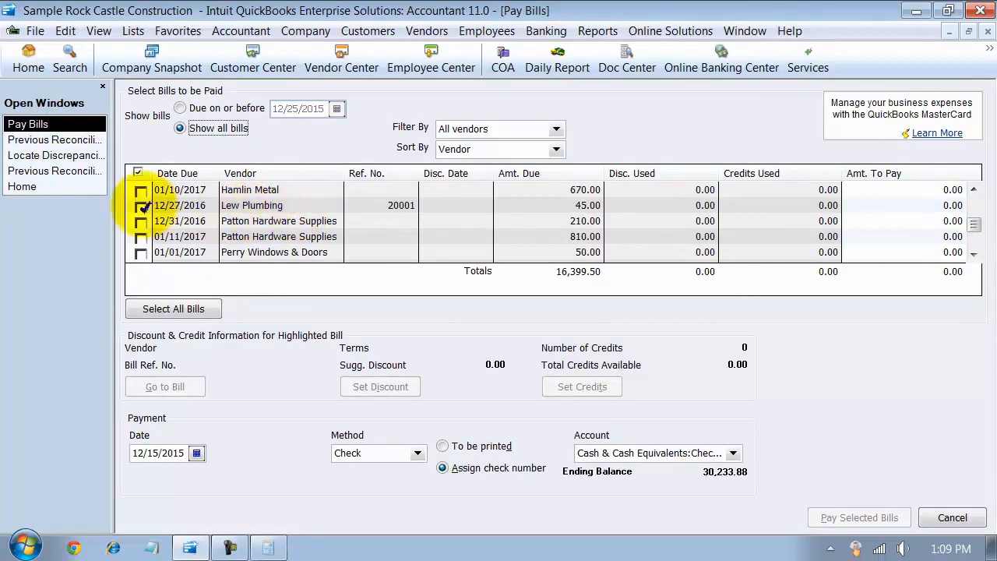
pyautogui.click(141, 206)
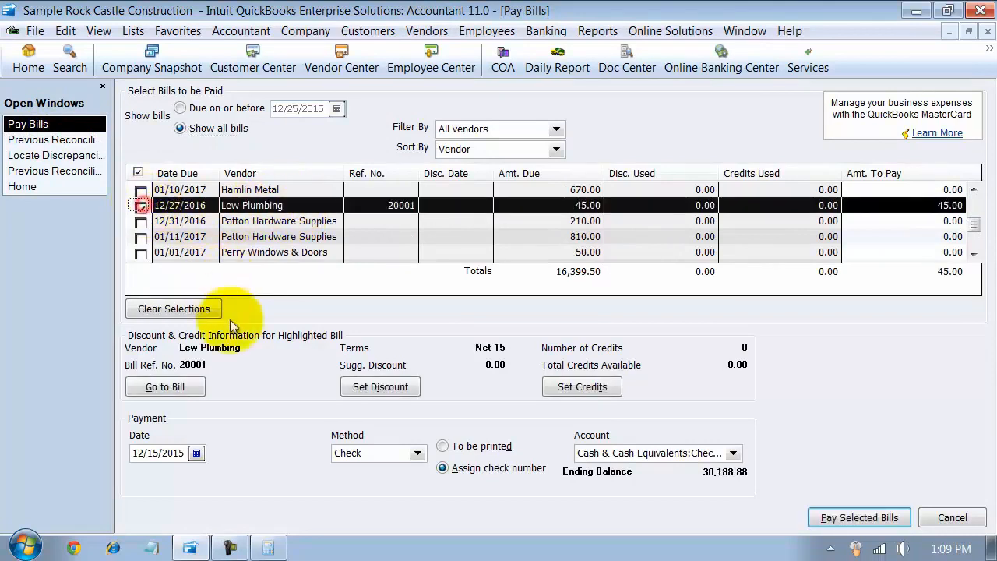
# Check the deleted payment in the discrepancy report, then pay the Lew Plumbing bill from Checking with check number 505 dated 12/15/2015
pyautogui.click(39, 140)
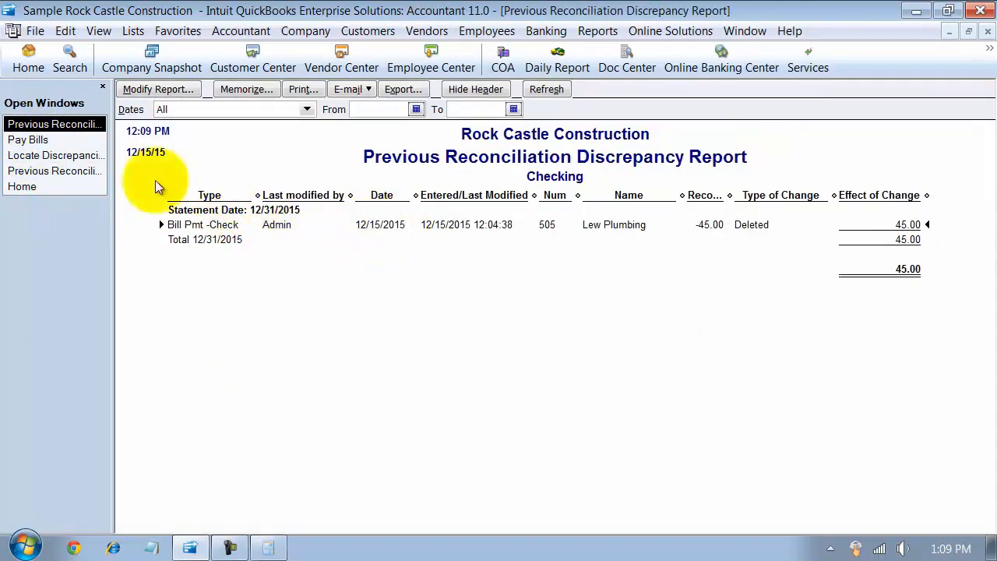
pyautogui.click(27, 140)
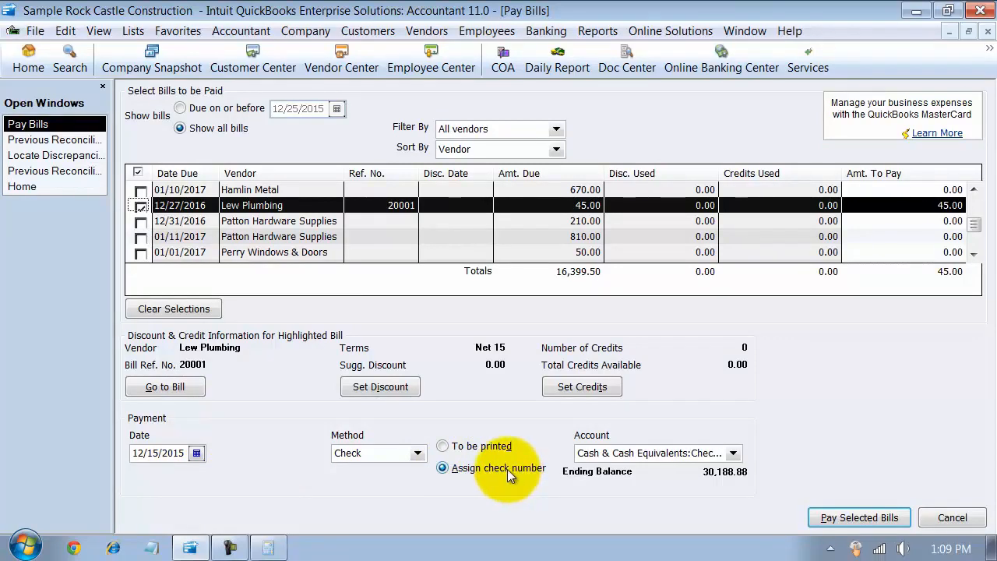
pyautogui.click(868, 515)
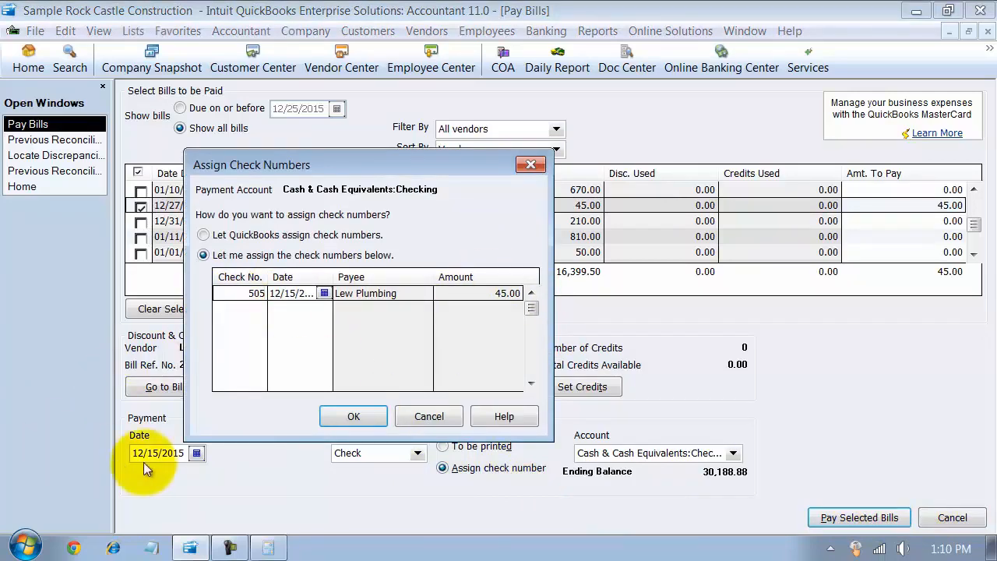
pyautogui.click(355, 416)
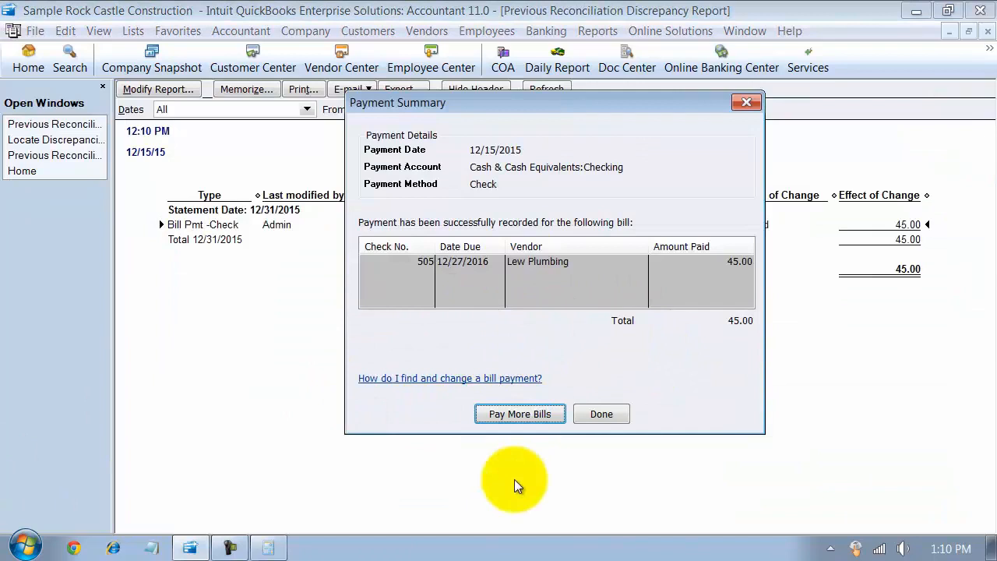
pyautogui.click(590, 419)
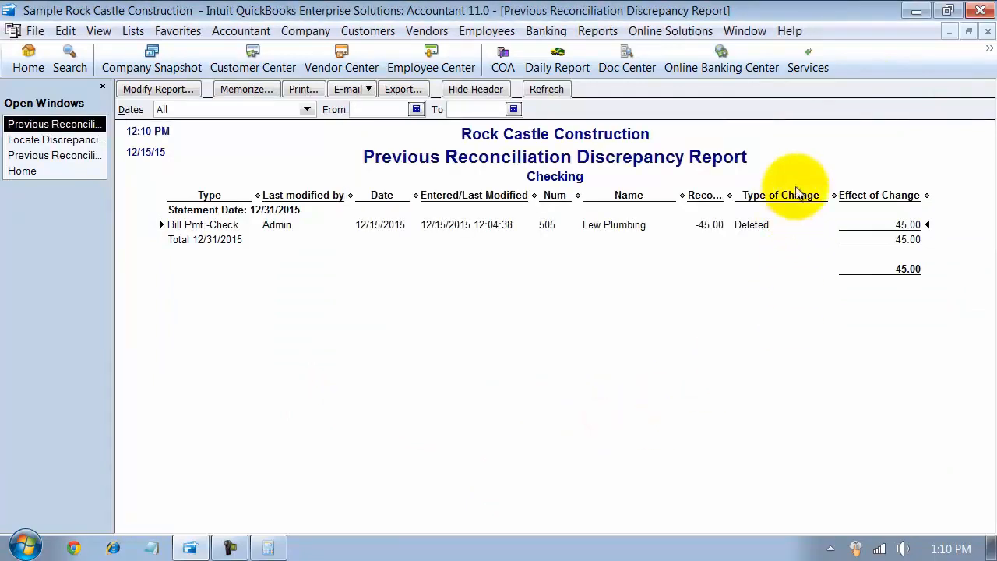
# Close both discrepancy reports and the Locate Discrepancies window
pyautogui.click(987, 30)
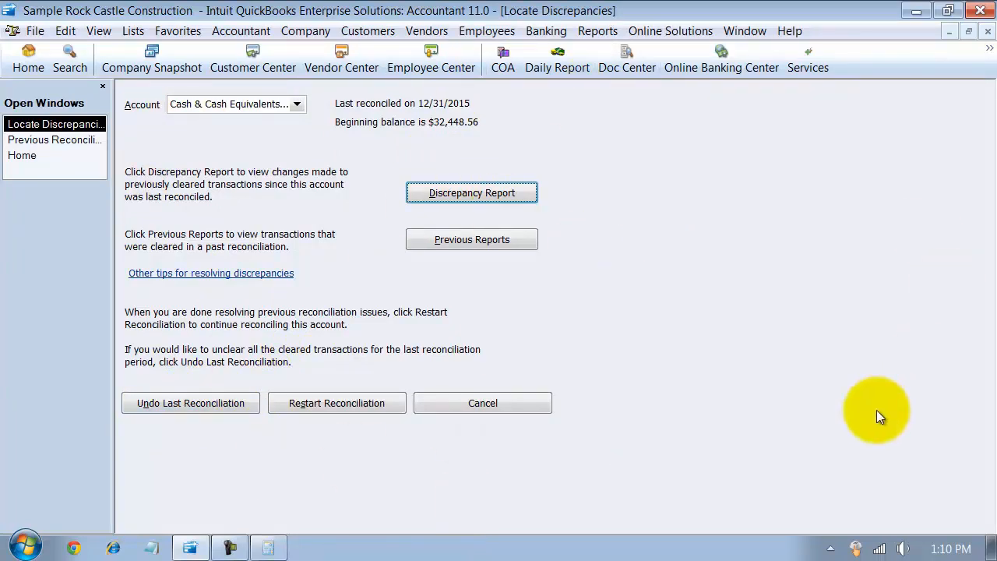
pyautogui.click(988, 31)
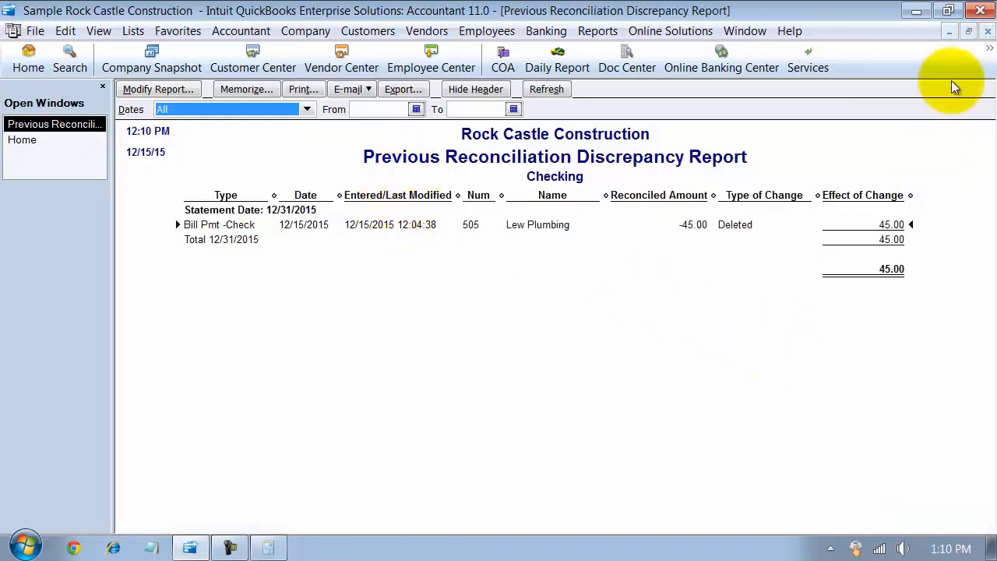
pyautogui.click(988, 32)
# Begin a new bank reconciliation for the Checking account
pyautogui.click(549, 31)
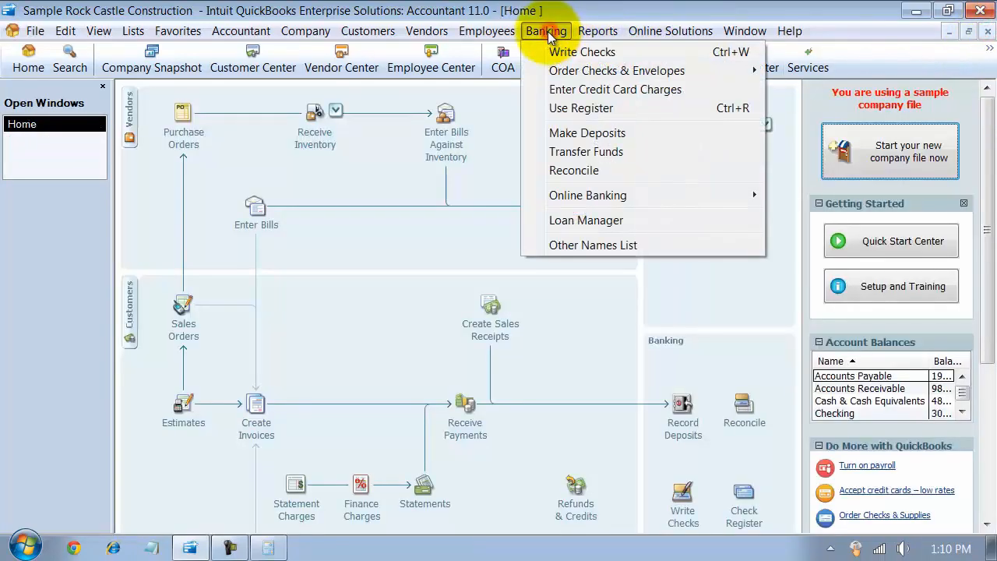
pyautogui.click(586, 172)
pyautogui.click(380, 163)
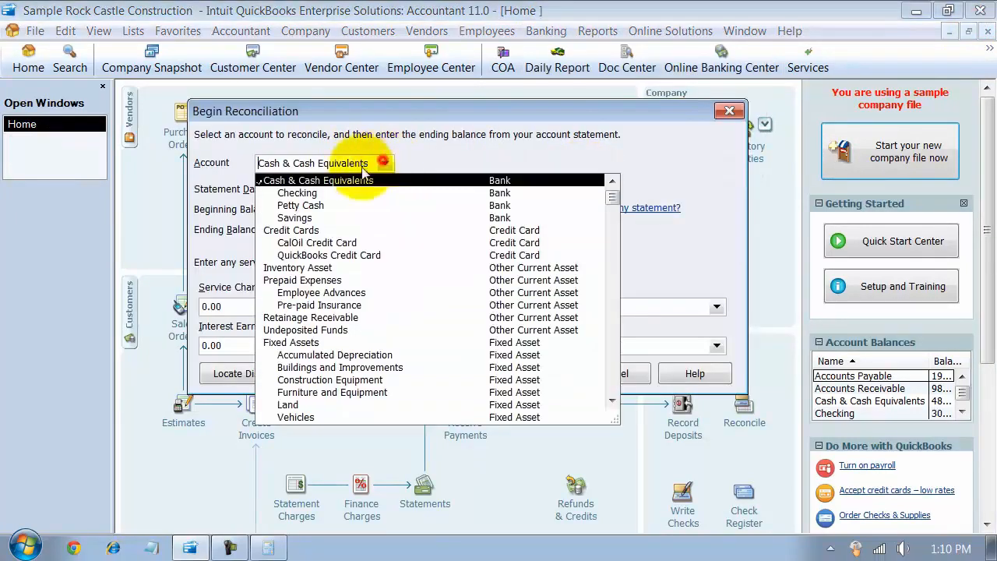
pyautogui.click(363, 180)
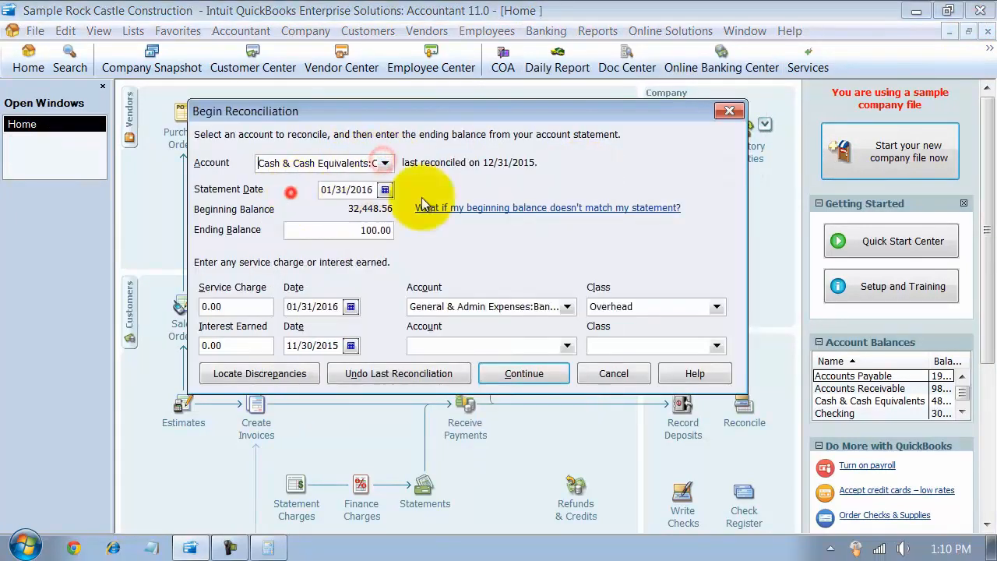
# Set the reconciliation's statement date to 12/31/2015 and its ending balance to 32,403.56
pyautogui.click(371, 188)
pyautogui.write('1')
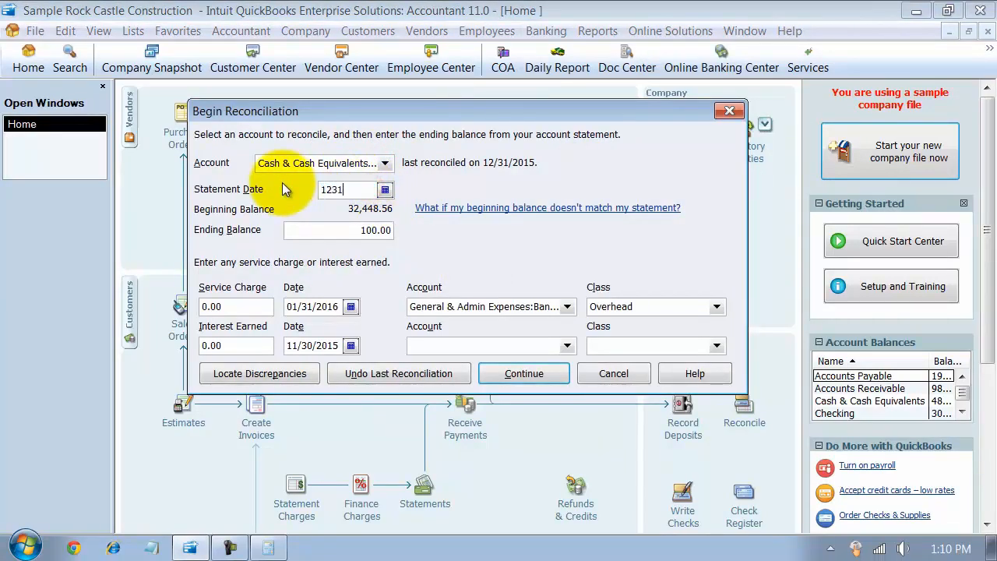
pyautogui.write('2/31/2015')
pyautogui.press('Tab')
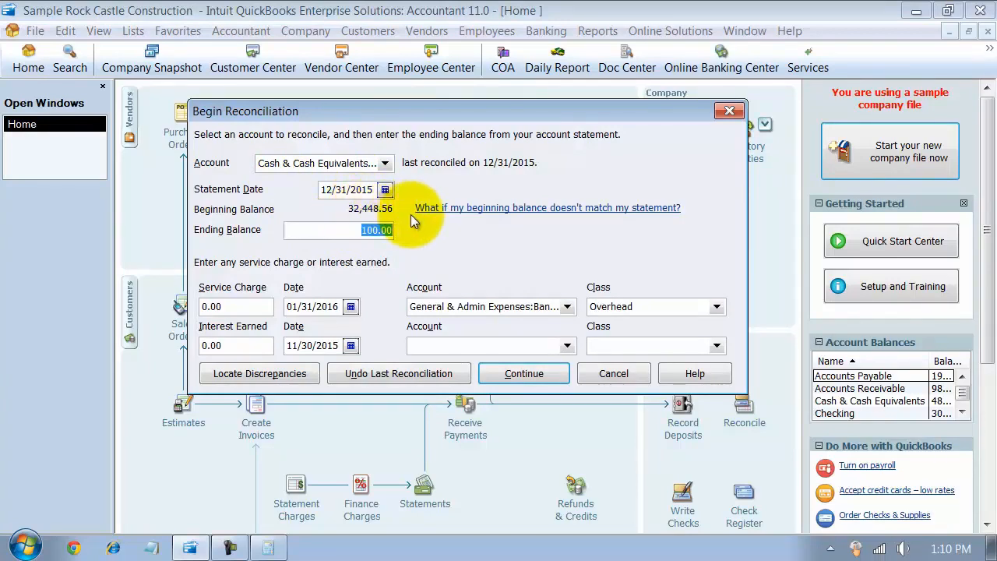
pyautogui.write('32403.56')
pyautogui.press('Tab')
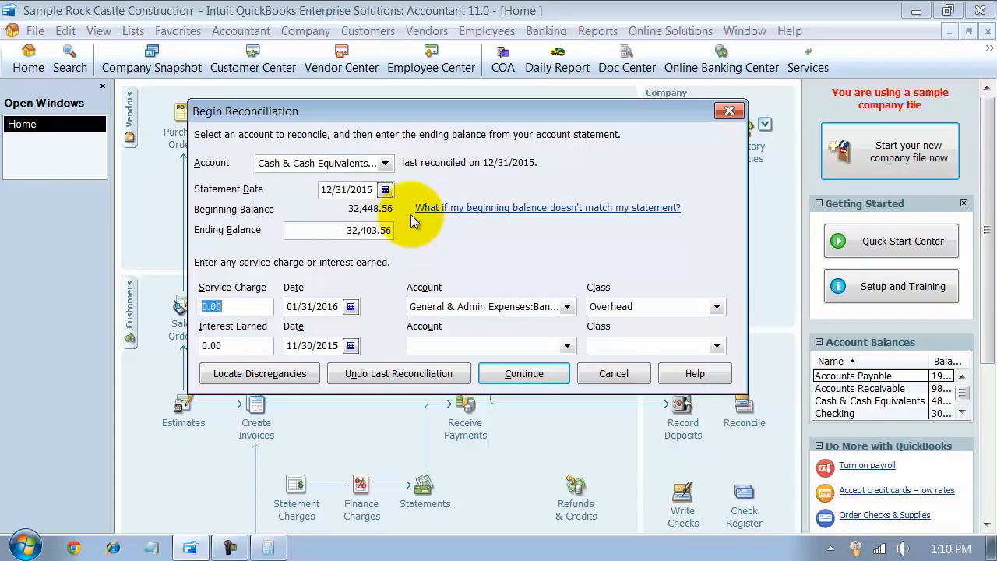
# Mark the Lew Plumbing check 505 as cleared and complete the Checking reconciliation
pyautogui.click(515, 372)
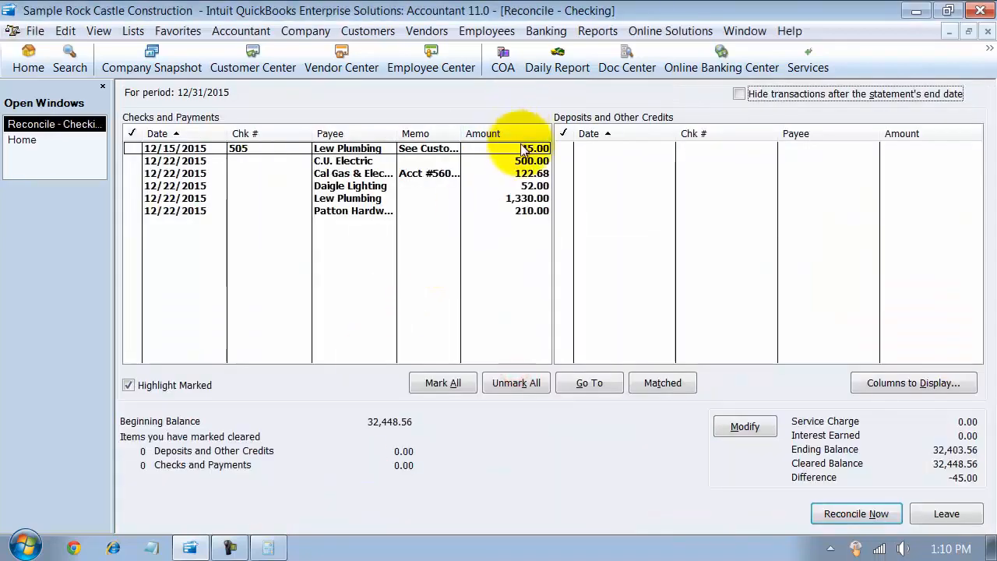
pyautogui.click(520, 148)
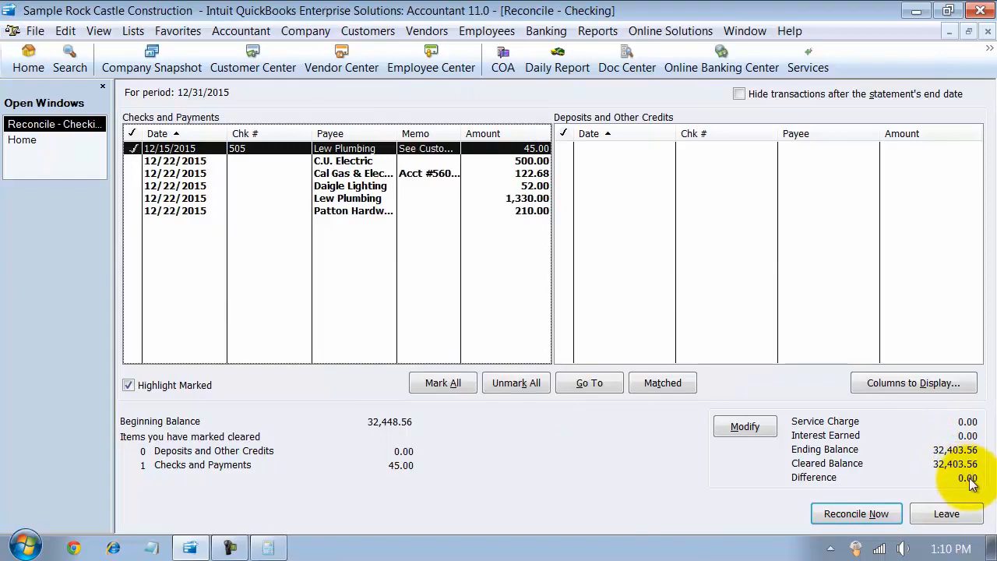
pyautogui.click(861, 516)
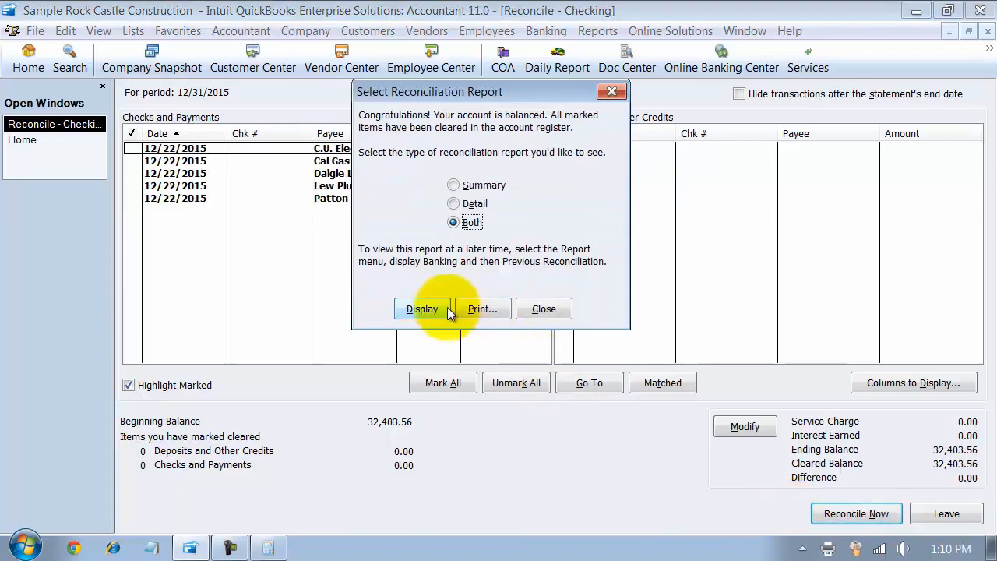
# Display the Detail reconciliation report for the completed reconciliation
pyautogui.click(453, 203)
pyautogui.click(431, 308)
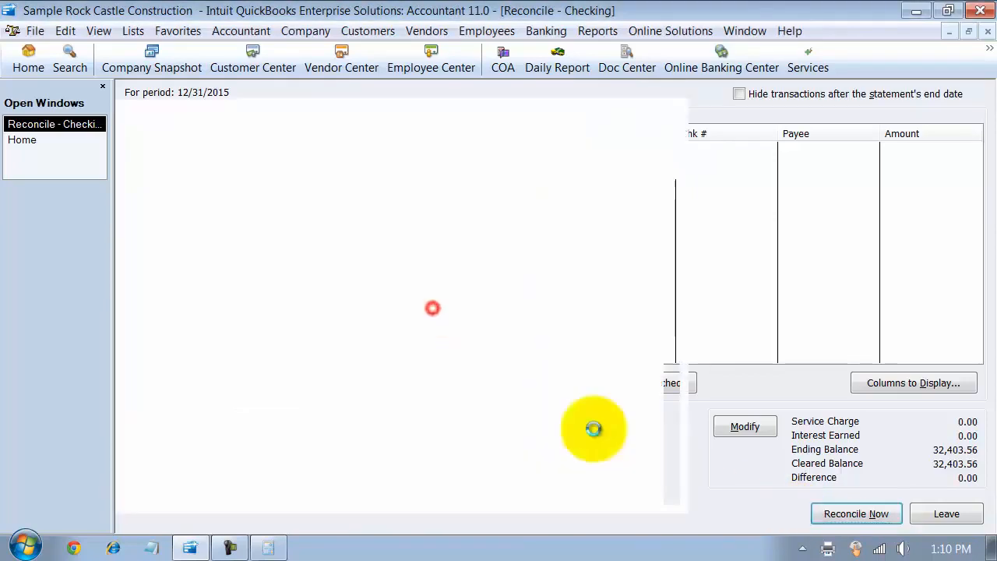
pyautogui.click(554, 292)
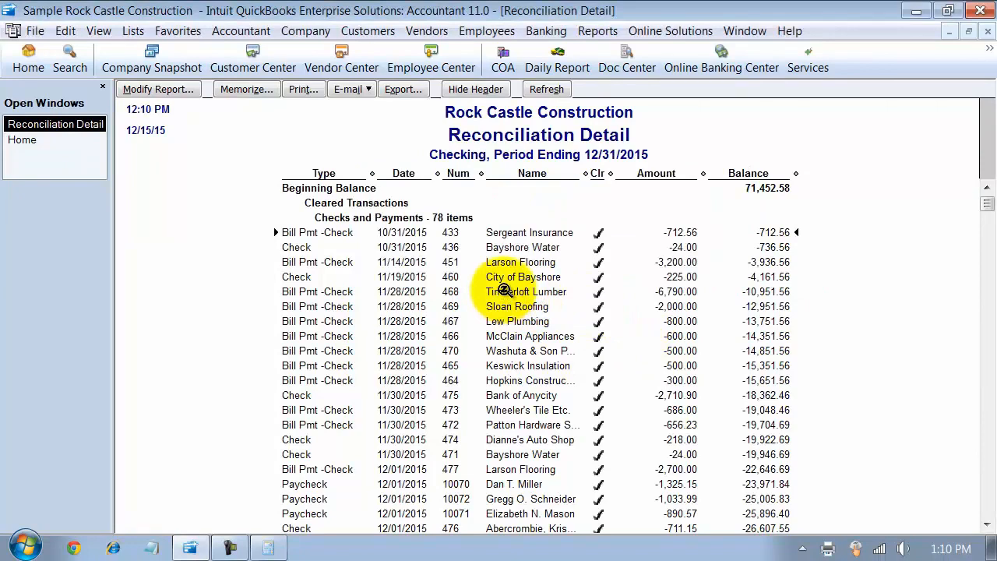
# Examine the cleared transactions in the Reconciliation Detail report and locate the Lew Plumbing bill payment, check 505
pyautogui.scroll(-1, 505, 290)
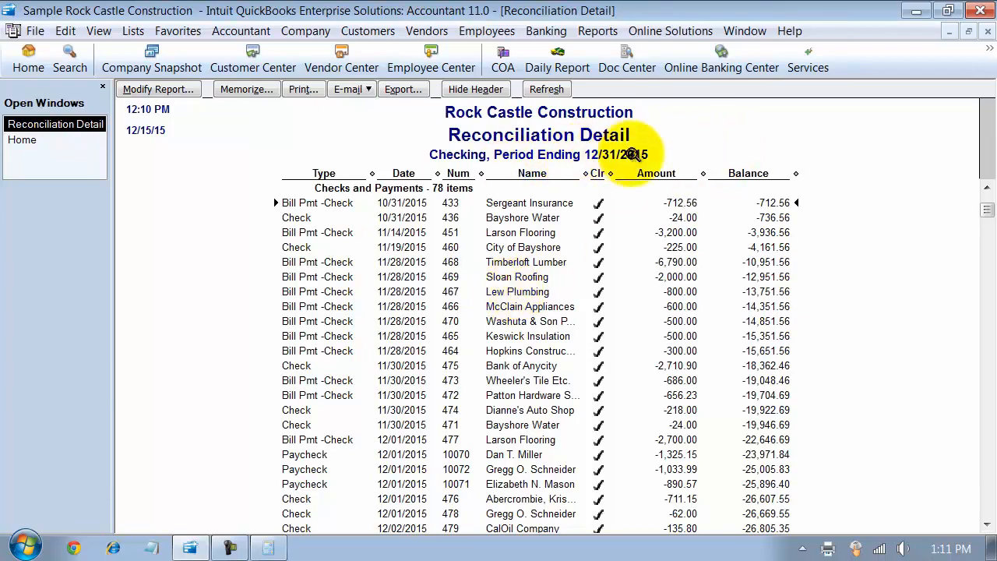
pyautogui.scroll(-9, 499, 215)
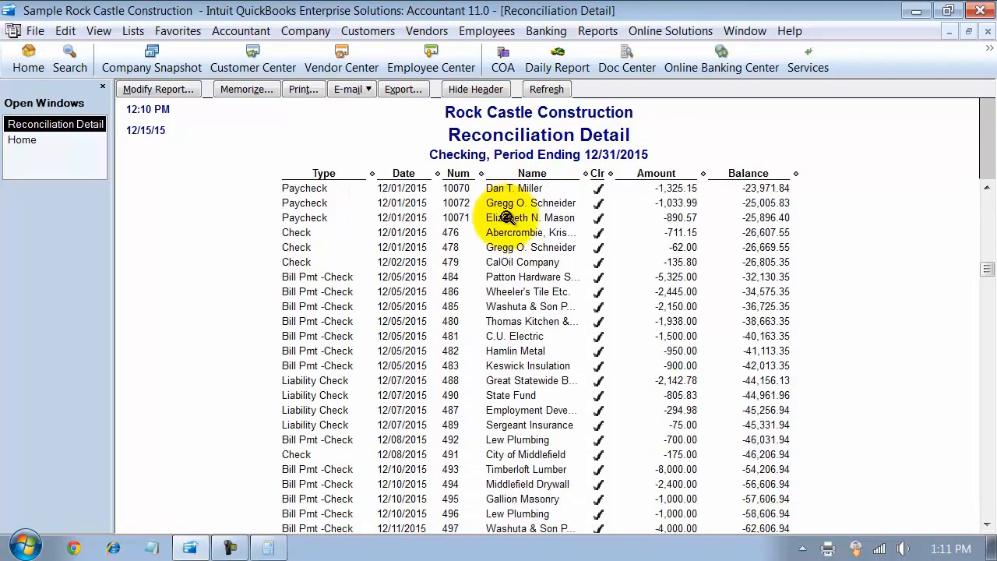
pyautogui.scroll(-20, 505, 218)
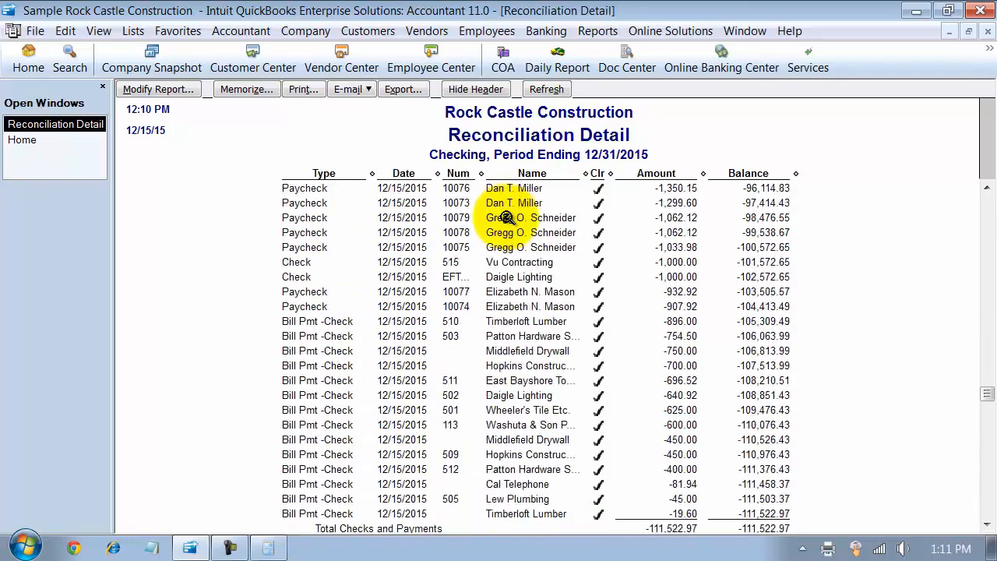
pyautogui.scroll(-8, 505, 219)
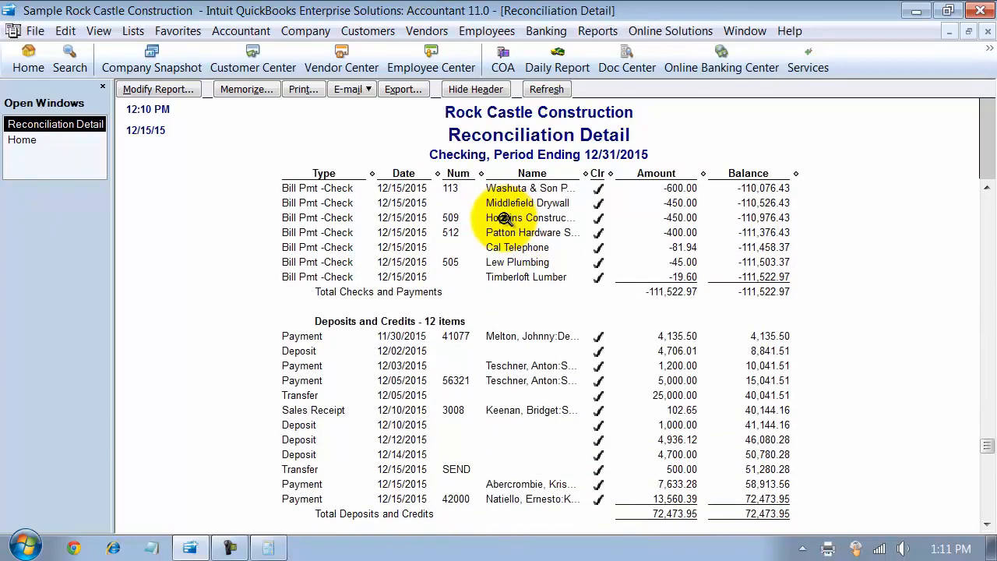
pyautogui.scroll(4, 504, 218)
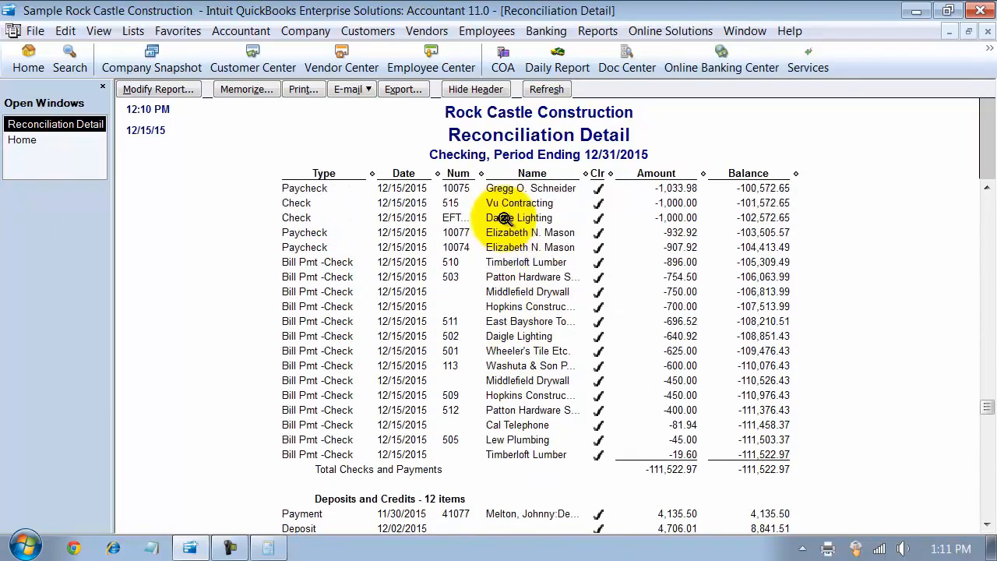
pyautogui.scroll(2, 505, 218)
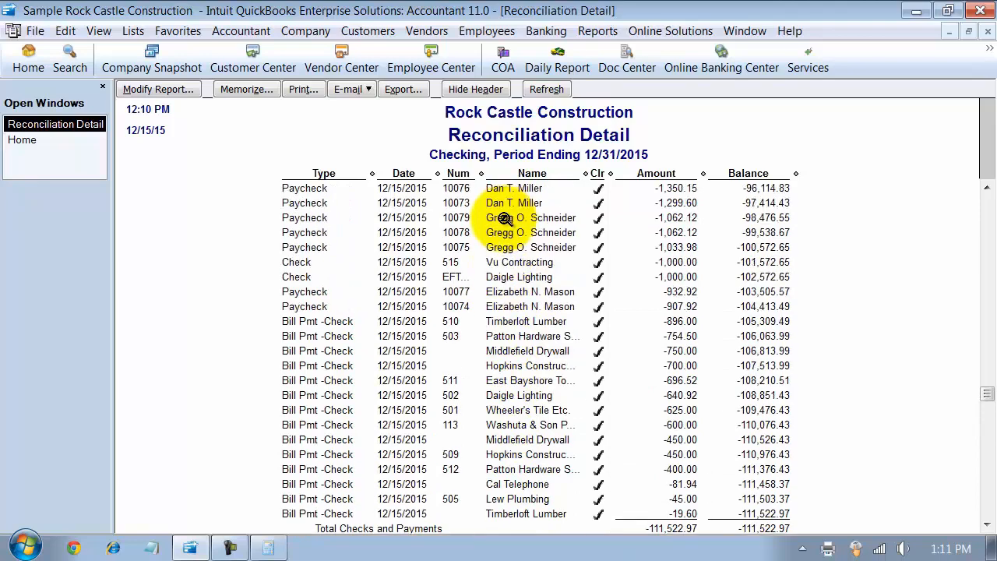
pyautogui.click(679, 499)
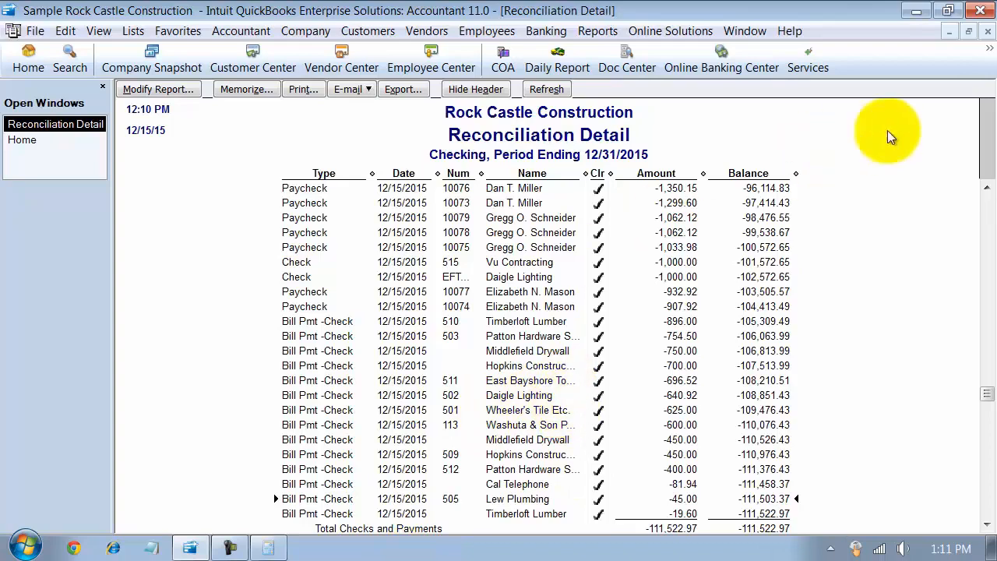
# Close the Reconciliation Detail report and open the selection of previous reconciliation reports
pyautogui.click(988, 31)
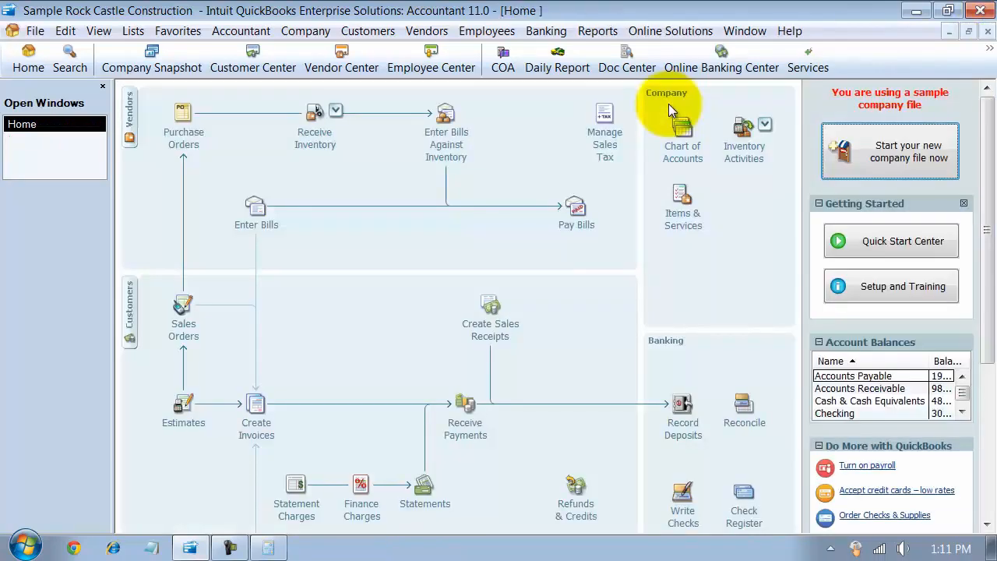
pyautogui.click(606, 30)
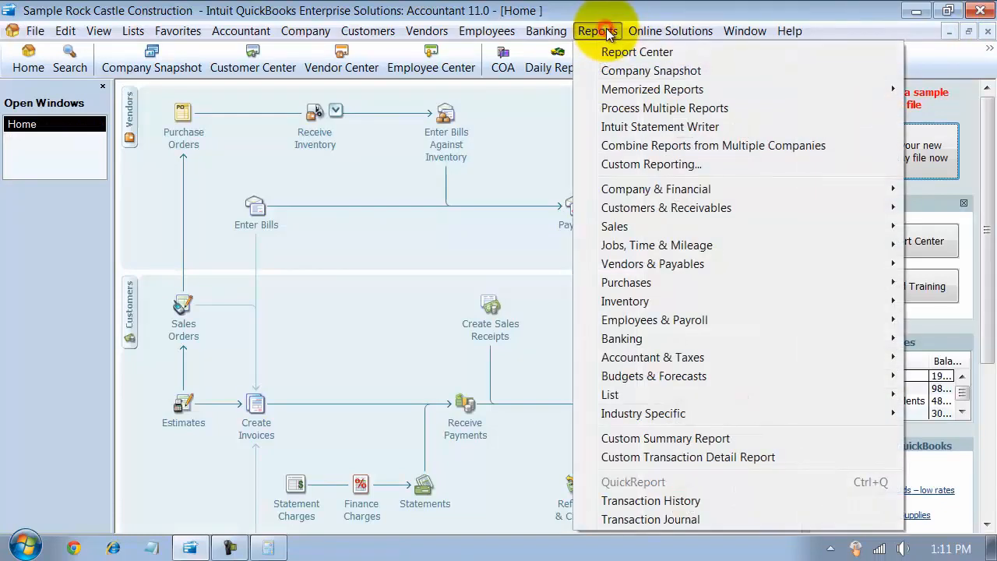
pyautogui.moveTo(649, 347)
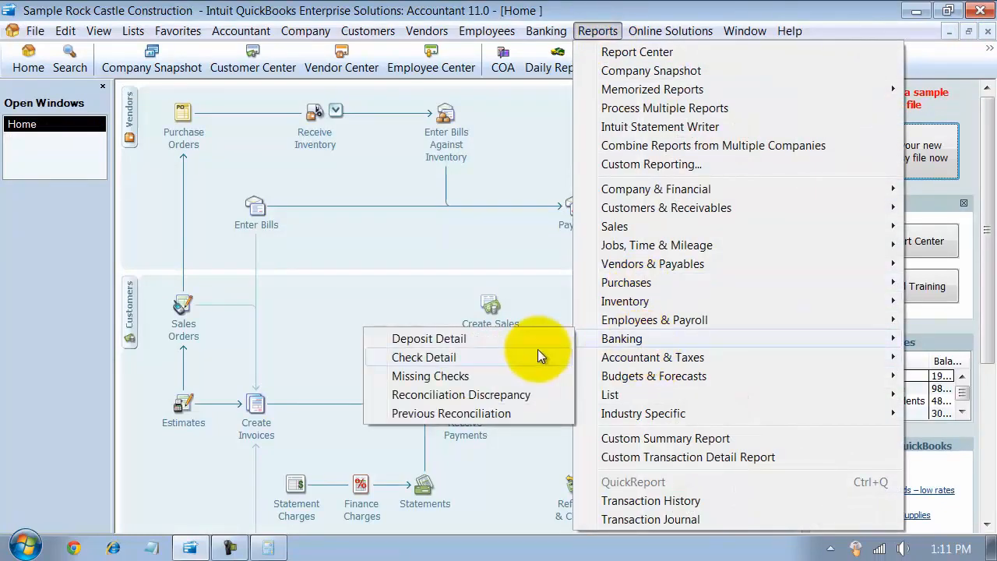
pyautogui.click(506, 415)
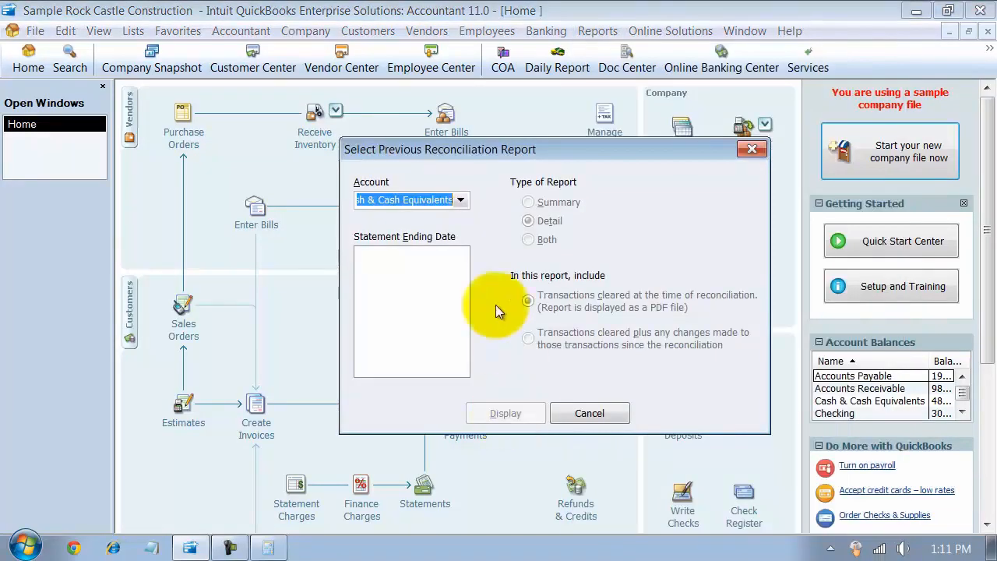
# Display Checking's Detail reconciliation report for the 12/31/2015 statement, including cleared transactions plus any changes made since the reconciliation
pyautogui.click(460, 199)
pyautogui.click(413, 217)
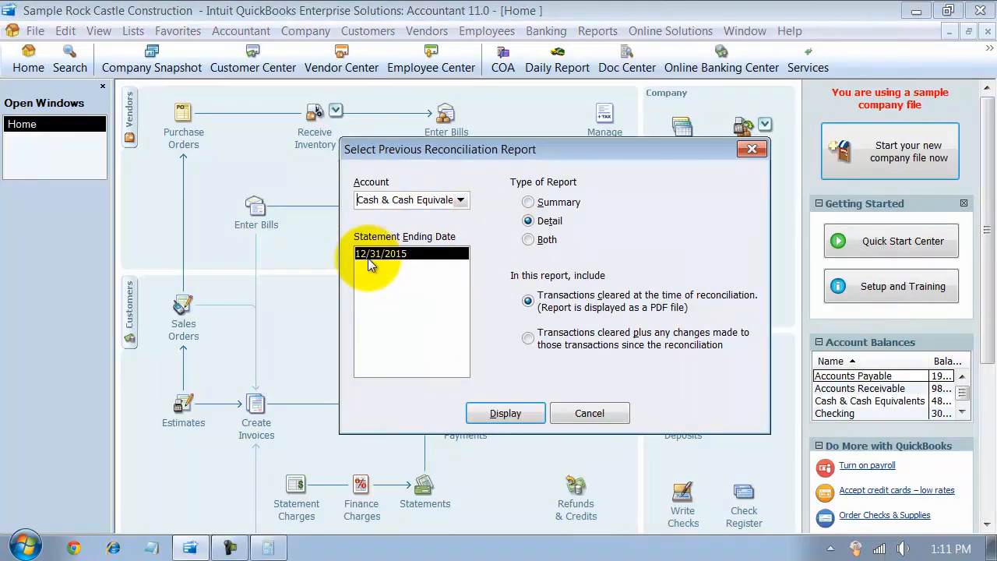
pyautogui.click(528, 338)
pyautogui.click(525, 406)
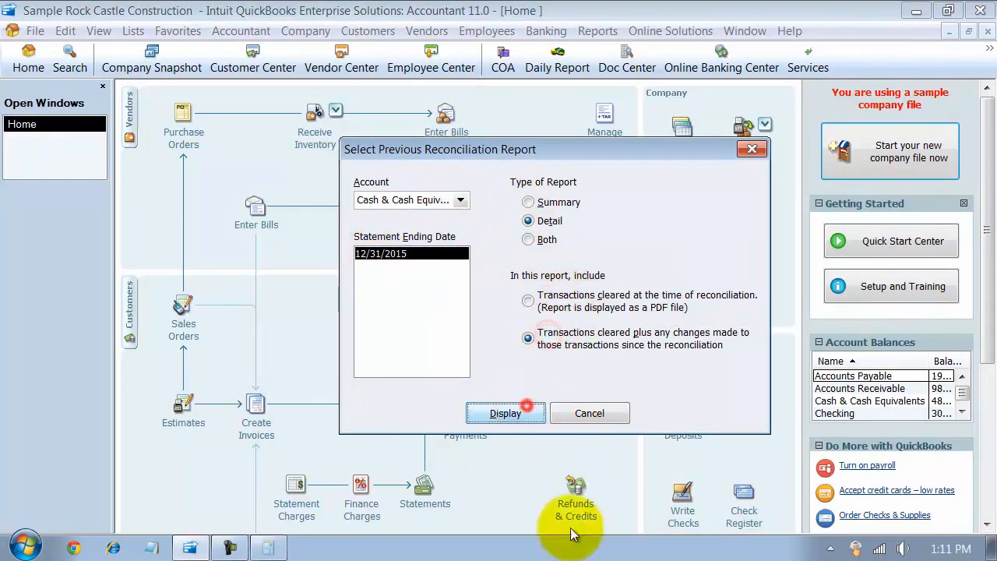
pyautogui.click(550, 293)
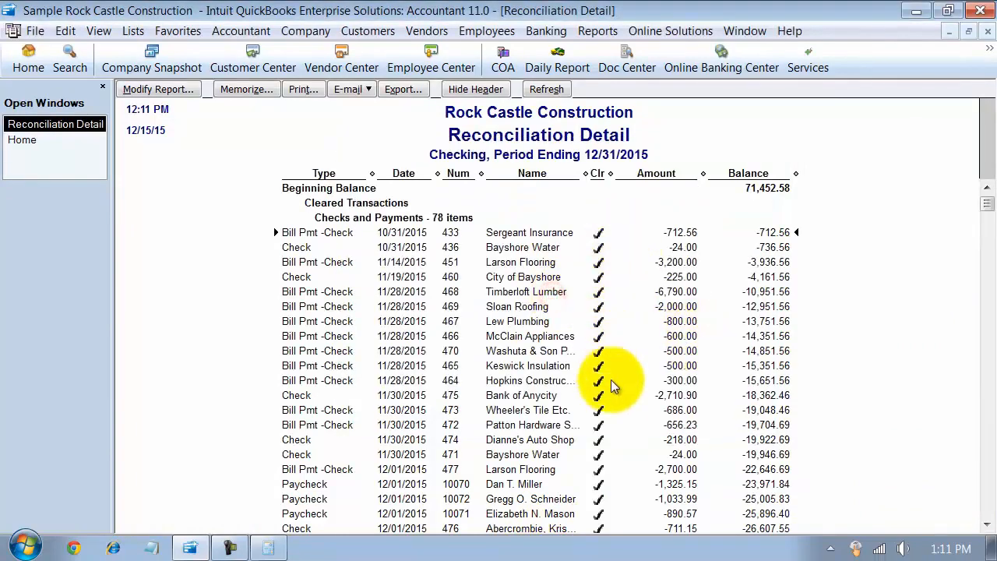
# Examine the report's cleared checks and payments down to Lew Plumbing check 505, and close the report
pyautogui.scroll(-1, 616, 398)
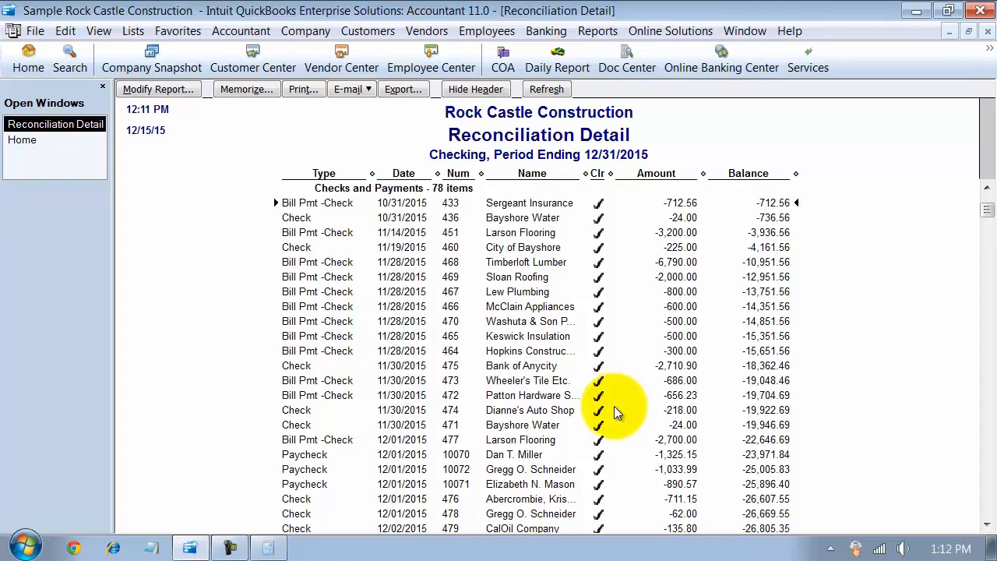
pyautogui.scroll(-12, 615, 408)
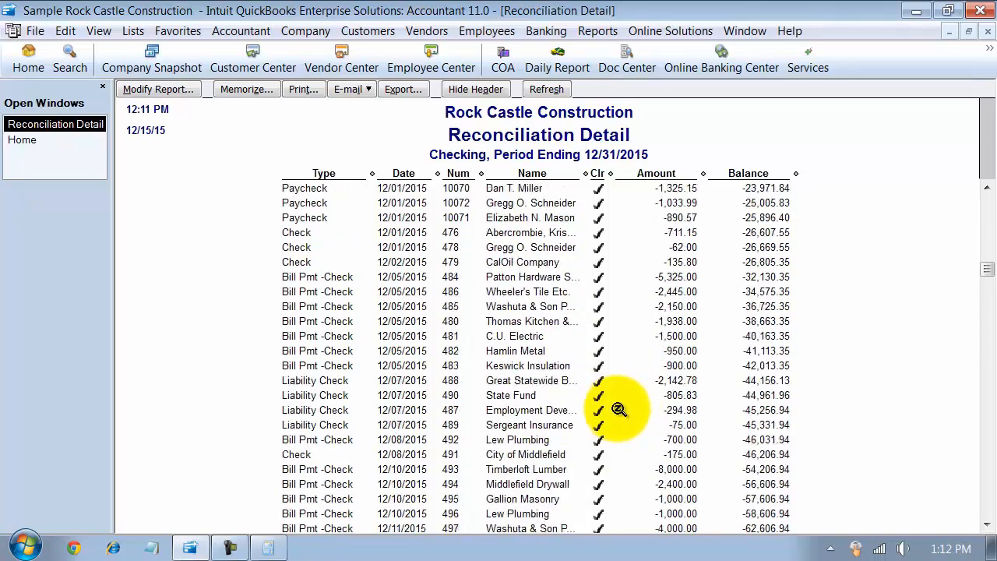
pyautogui.scroll(-10, 619, 409)
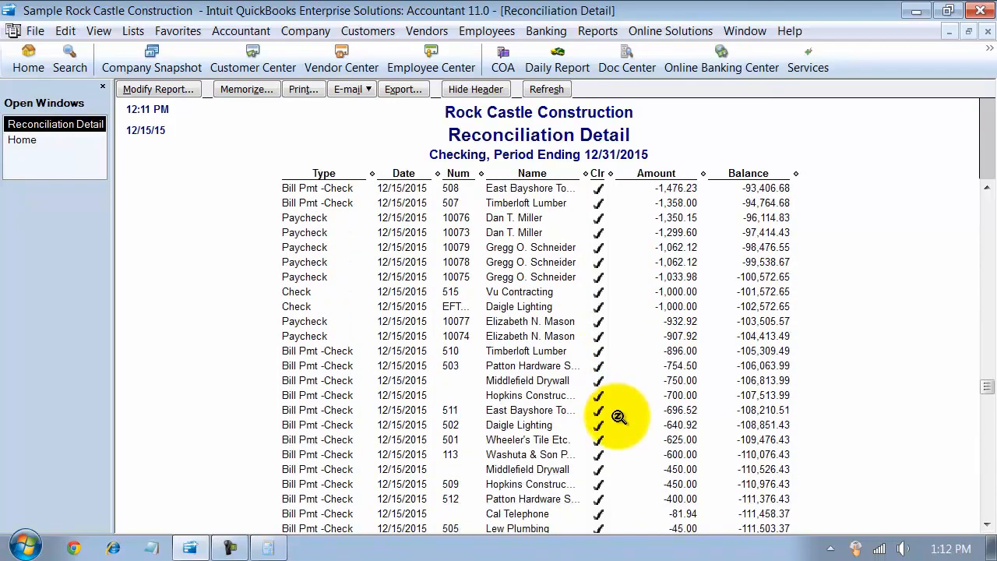
pyautogui.click(988, 31)
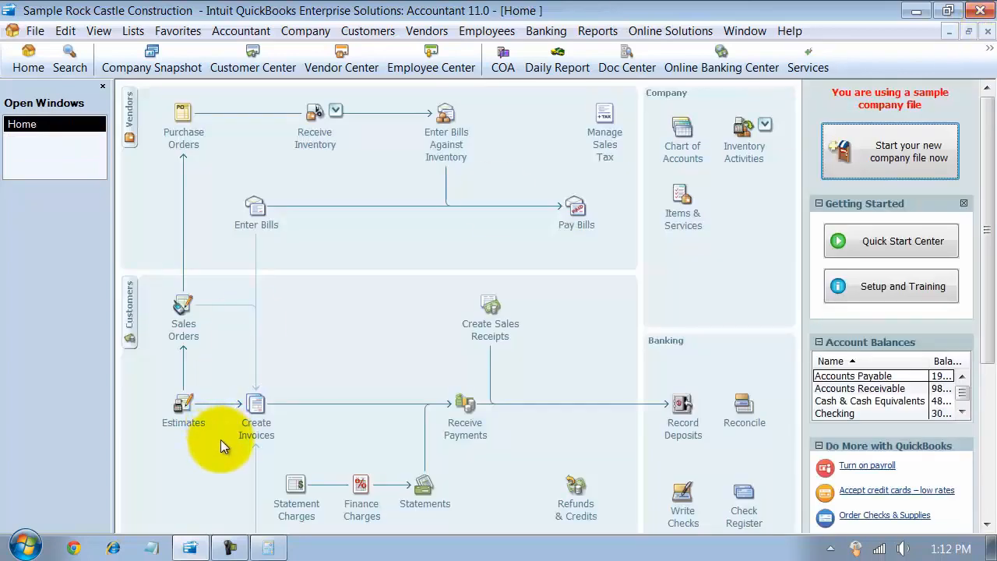
# Begin a new reconciliation for the Checking account to check its beginning balance
pyautogui.click(754, 419)
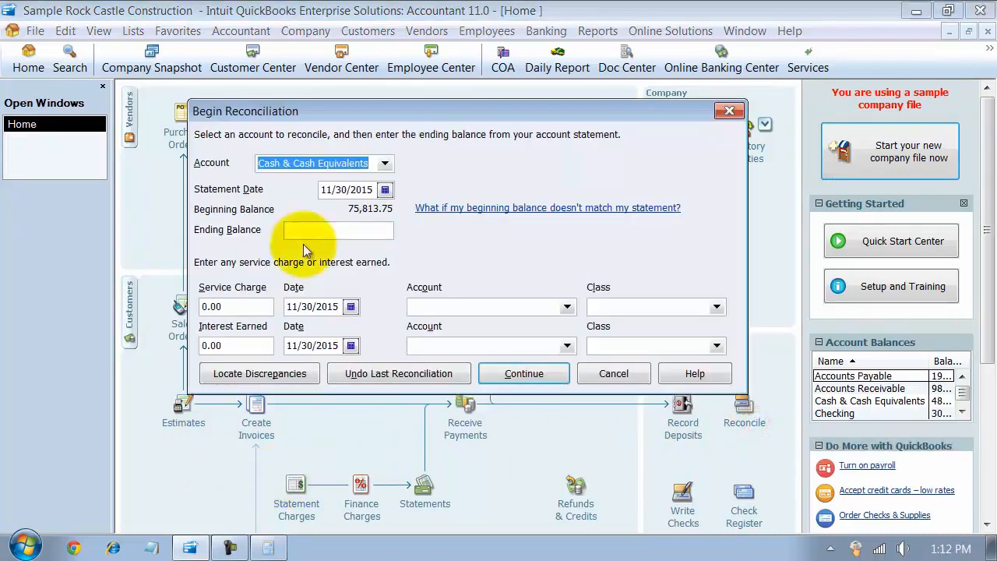
pyautogui.click(385, 163)
pyautogui.click(293, 194)
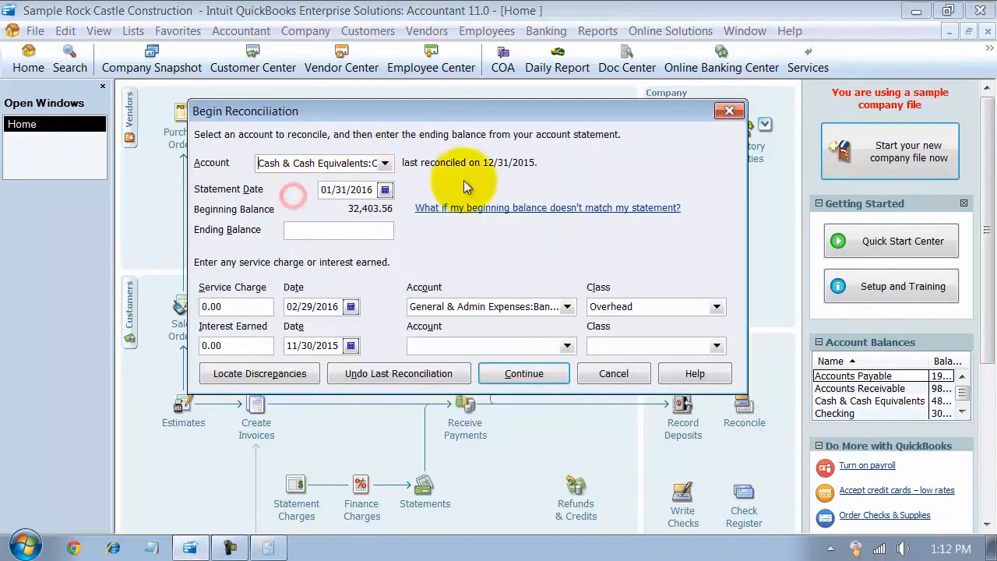